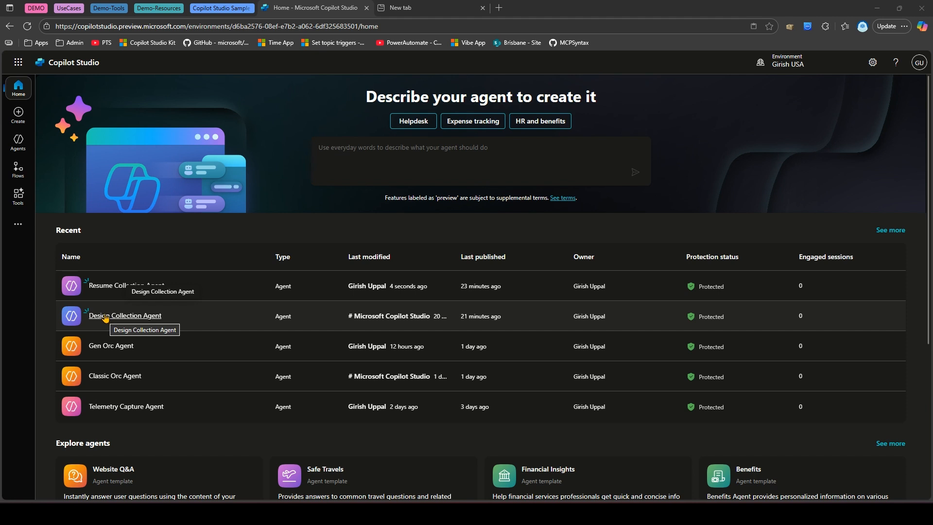
- Open the Design Collection Agent from the recent agents
left_click(105, 321)
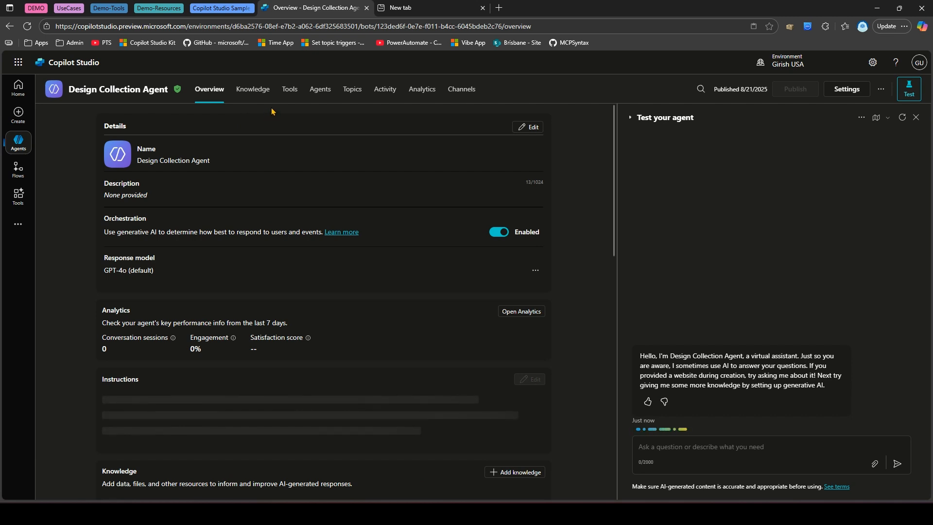
- Switch to the Brisbane SharePoint site and examine its Documents library and the document library listed after Media library
left_click(438, 5)
left_click(521, 45)
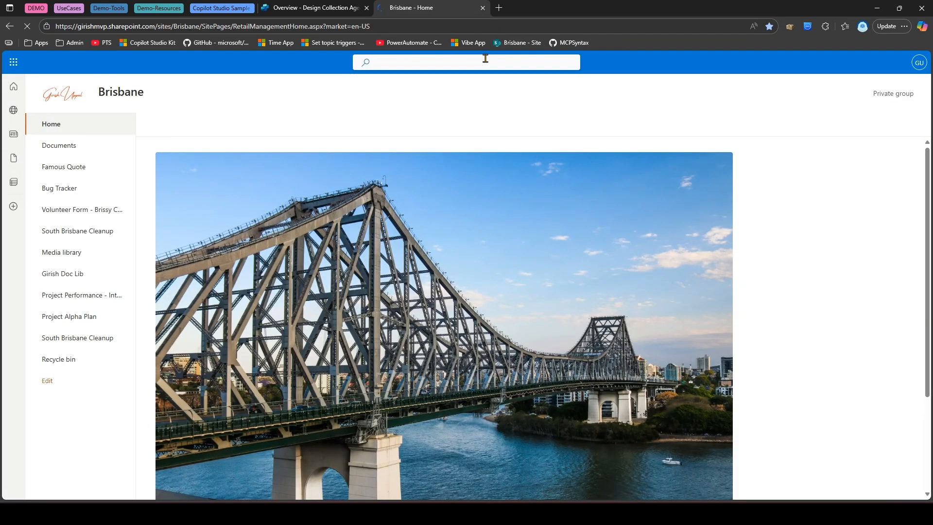
left_click(69, 148)
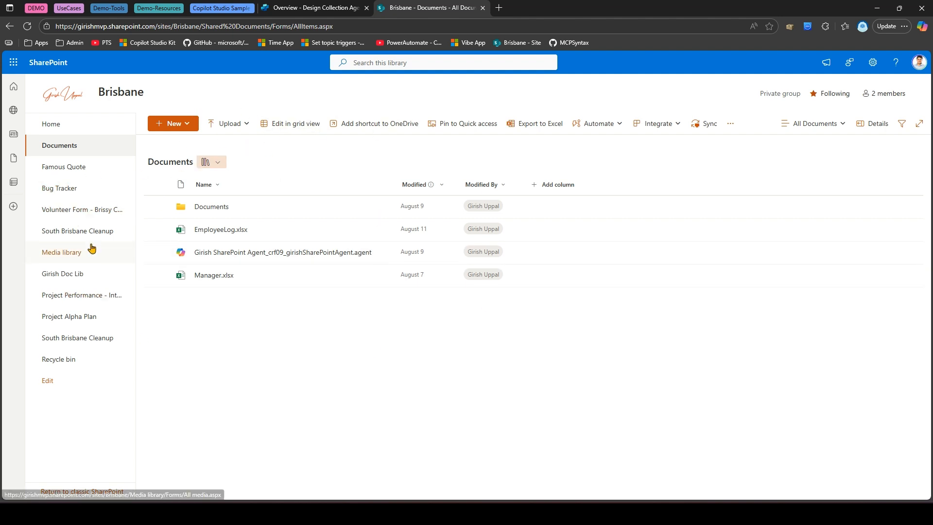
left_click(68, 277)
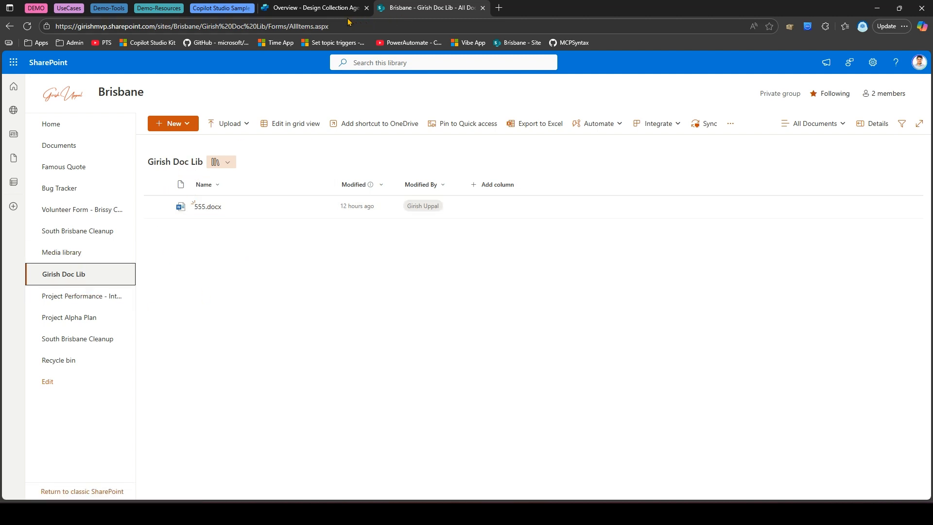
- Switch back to Copilot Studio and create a blank topic named "Design Upload" in the Design Collection Agent
left_click(317, 7)
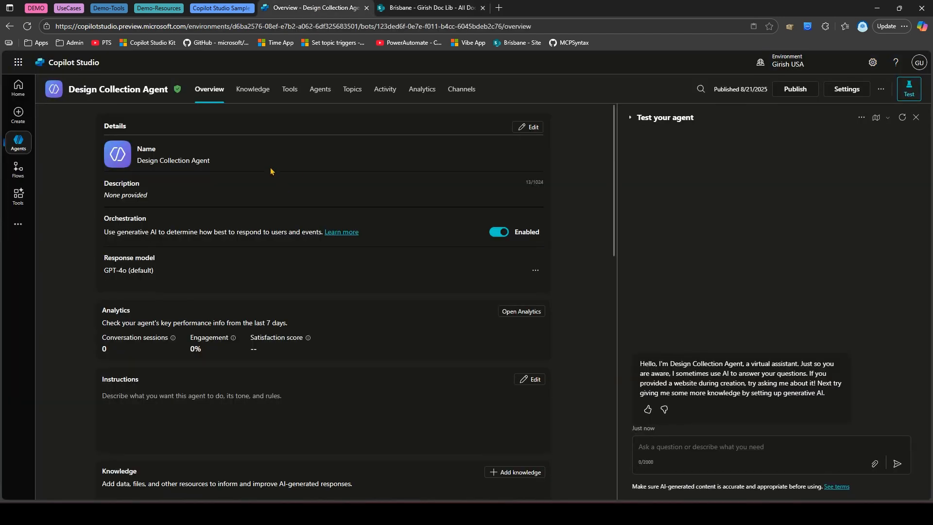
left_click(354, 90)
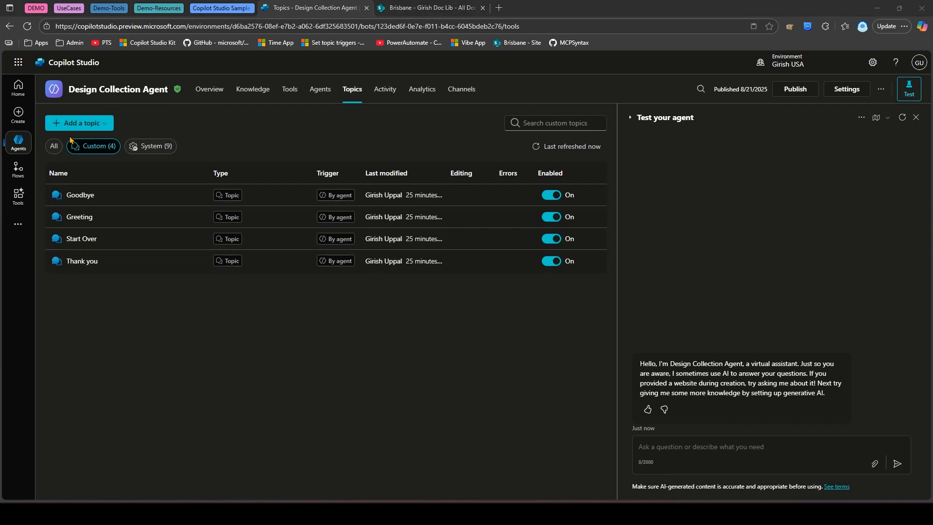
left_click(83, 123)
left_click(83, 141)
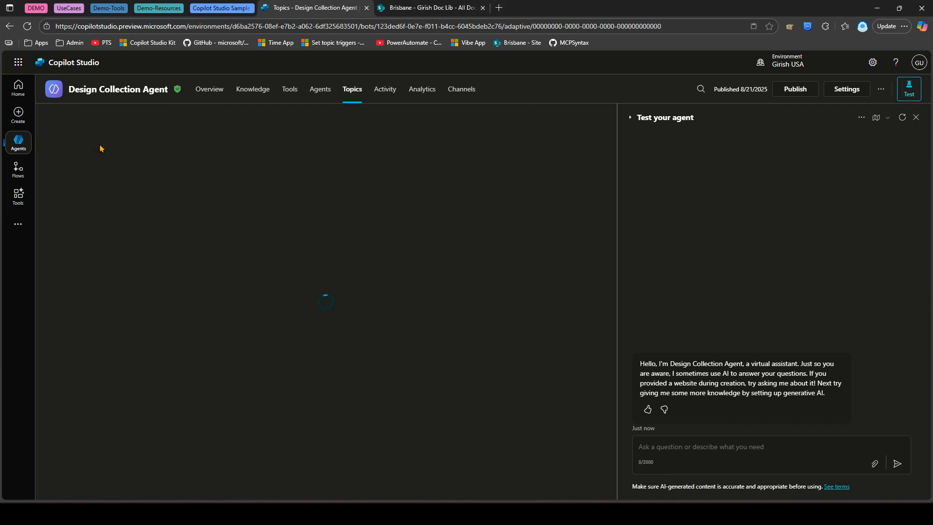
left_click(79, 119)
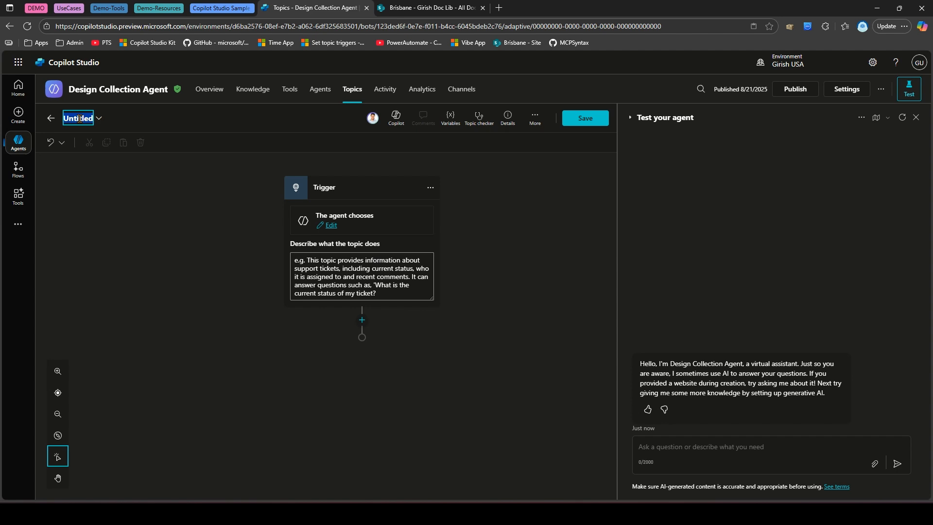
type("Design Upload")
left_click(196, 281)
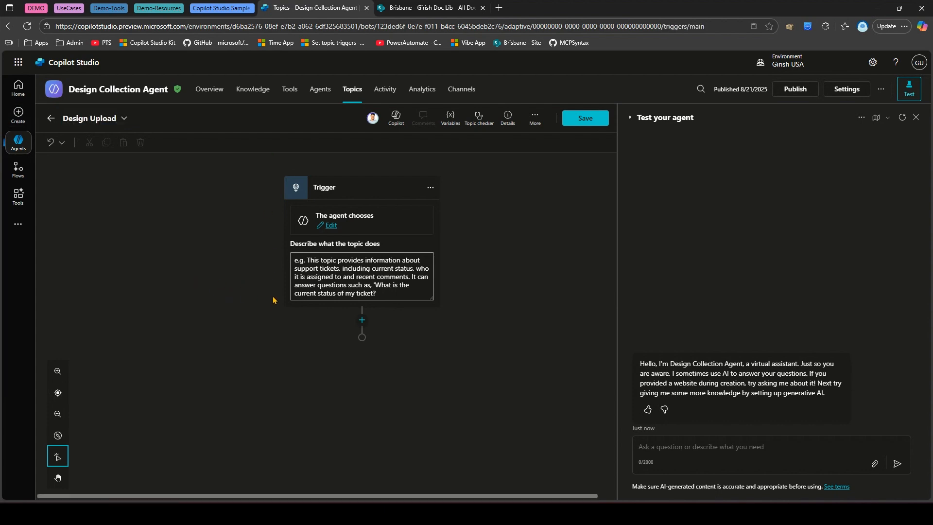
- Describe the agent-chosen trigger as: trigger this topic when user types in "design upload"
left_click(353, 272)
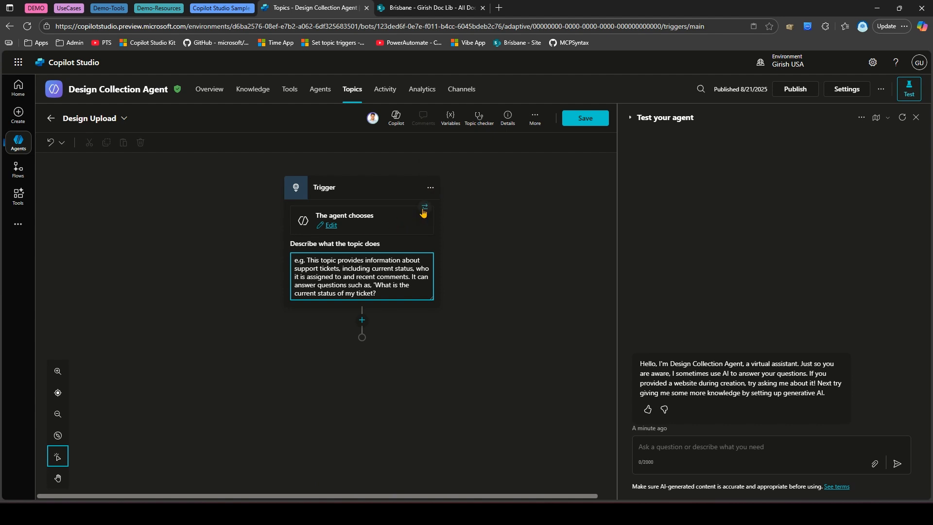
left_click(424, 207)
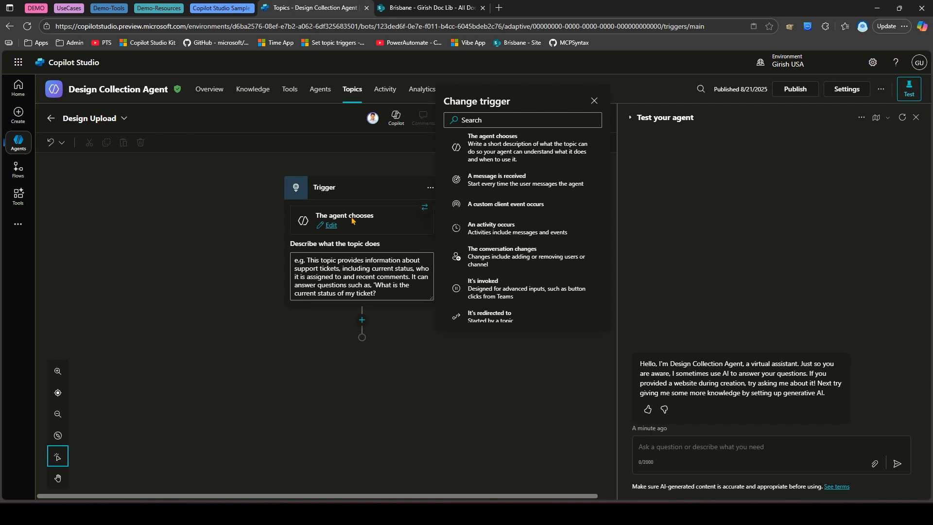
left_click(333, 286)
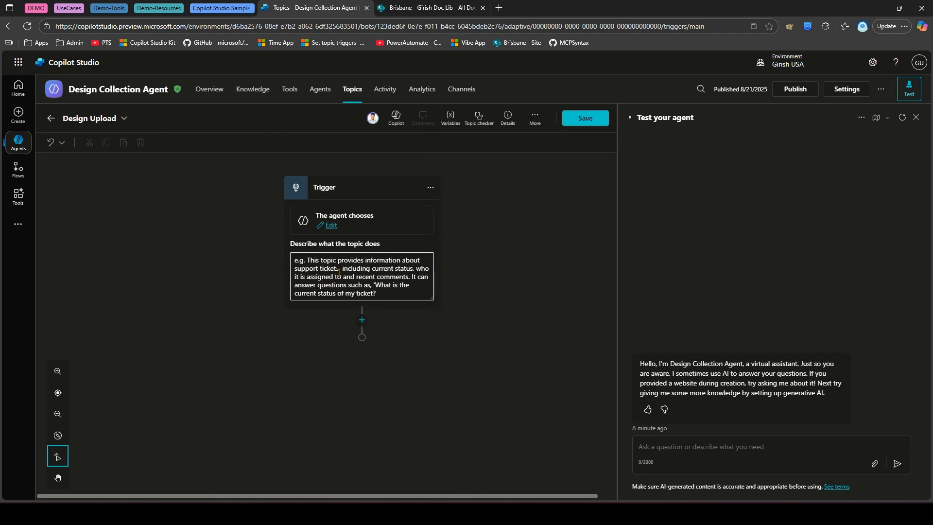
type("trigger")
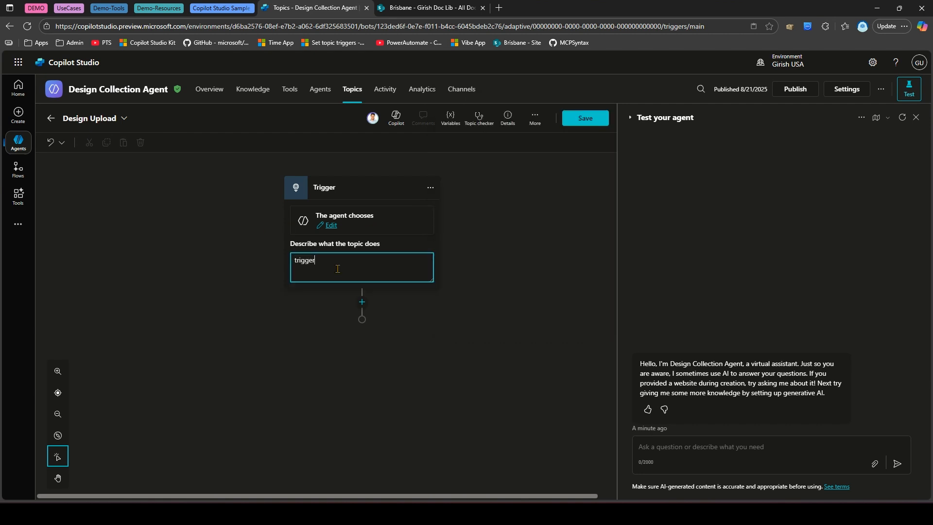
type(" this topic when user types in design upload")
left_click(315, 270)
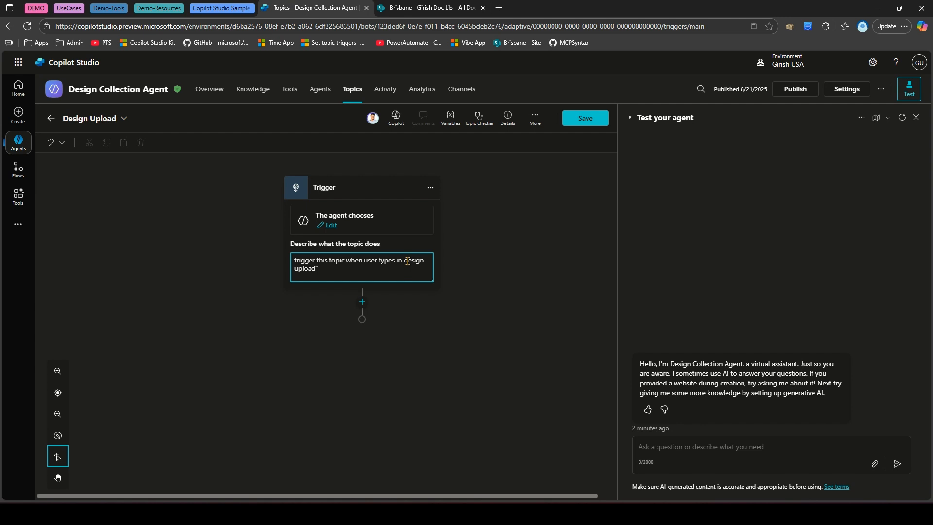
type("\"")
- Add a message node after the trigger reading "Thanks for uploading the design" and save the topic
left_click(363, 304)
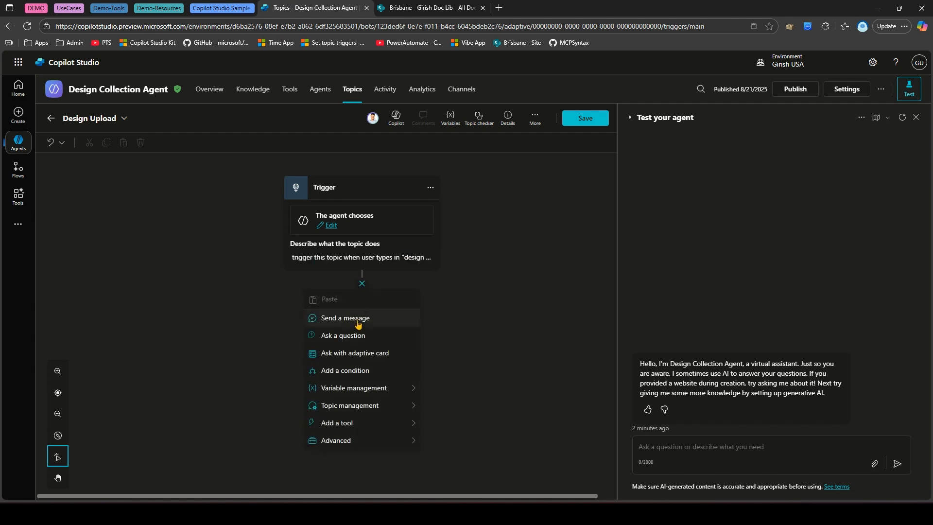
left_click(358, 318)
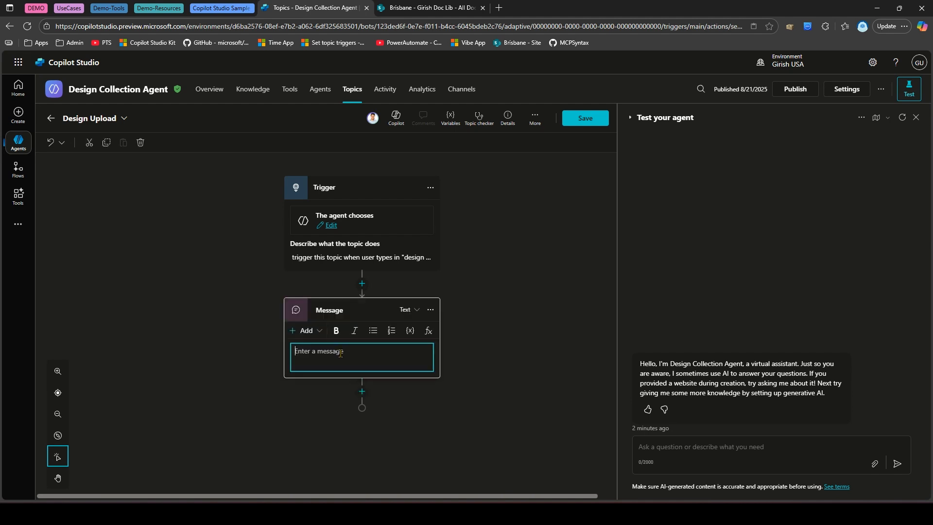
type("Thanks for uploading the design")
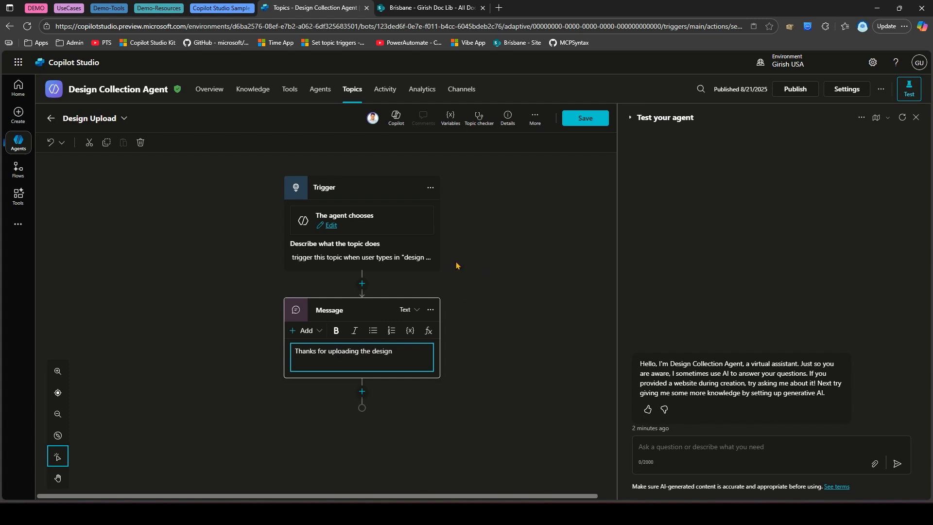
left_click(478, 288)
left_click(579, 120)
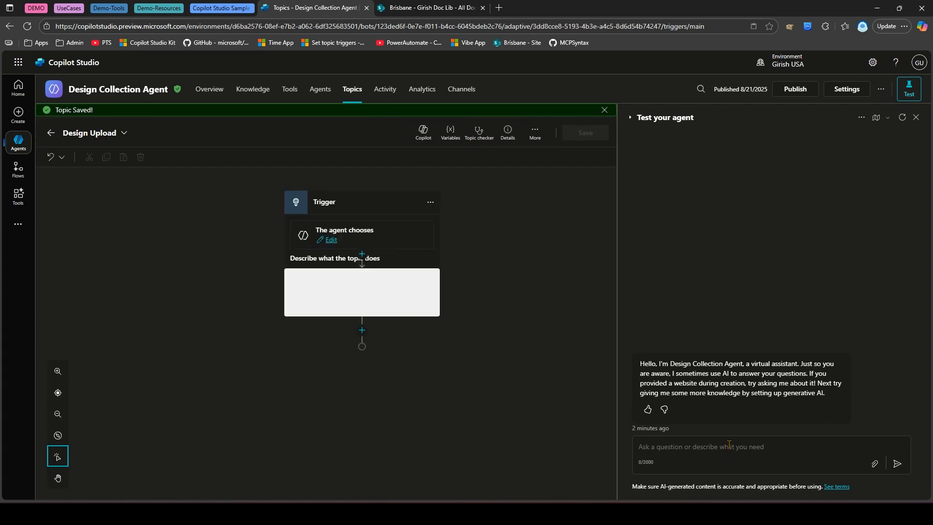
- Test the agent by sending it the message "design upload"
left_click(352, 89)
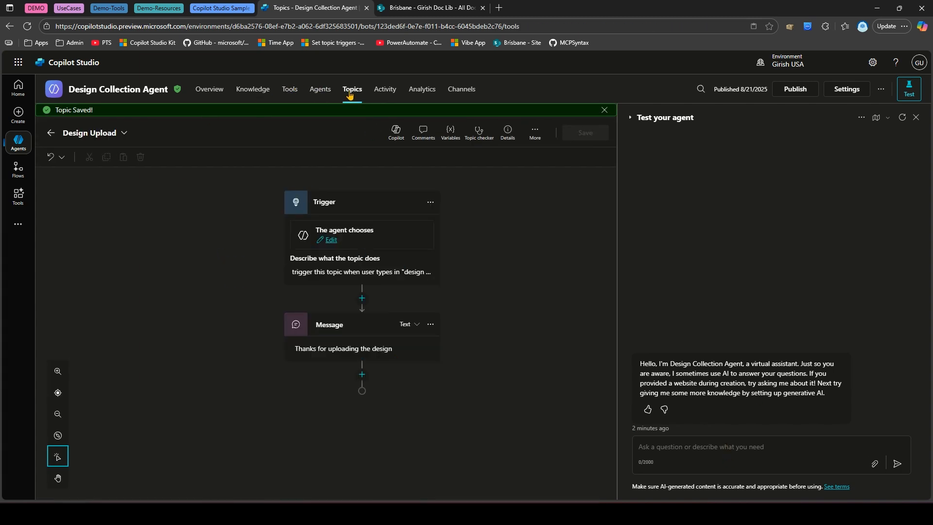
left_click(722, 446)
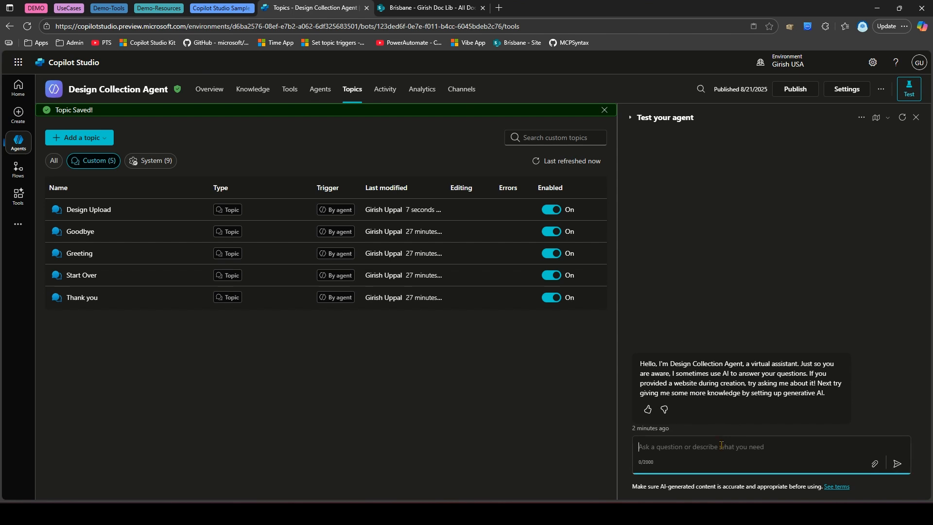
type("design upload")
key("Return")
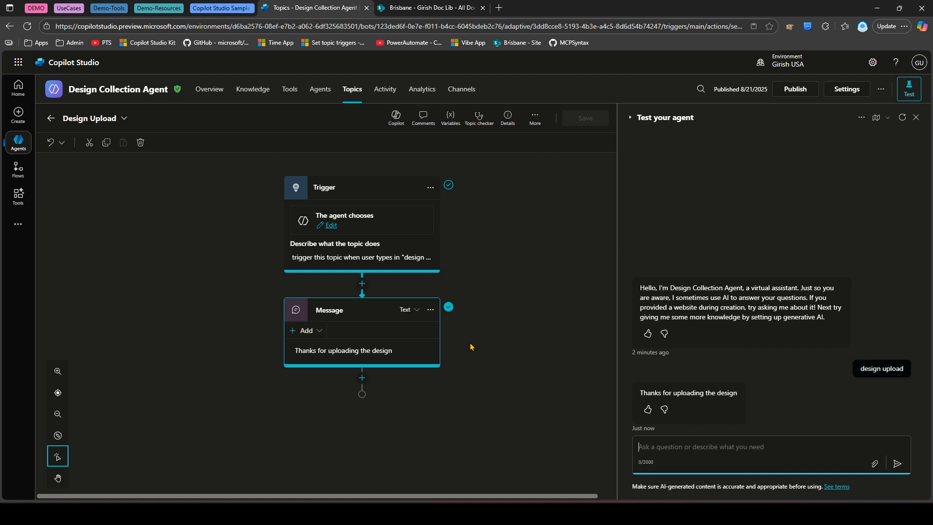
- Insert a question node between the trigger and the message, and set it to identify a File
left_click(362, 284)
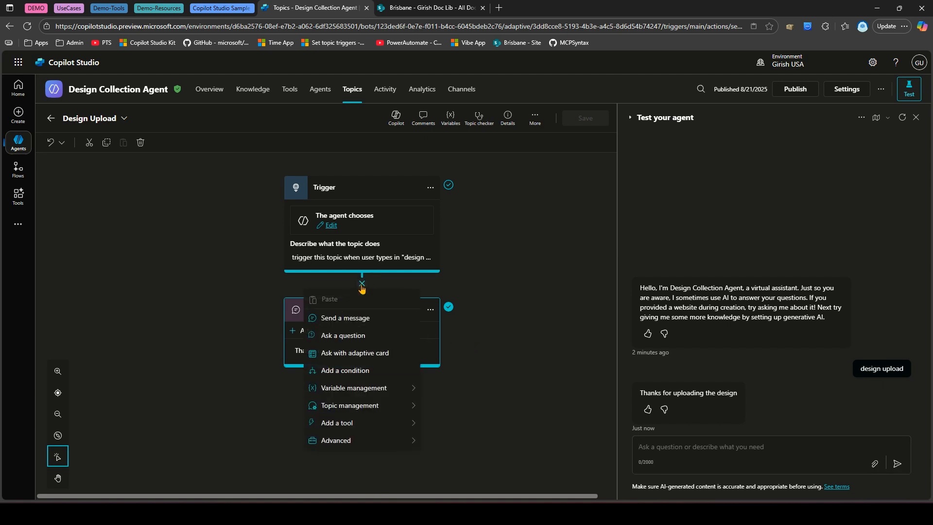
left_click(355, 341)
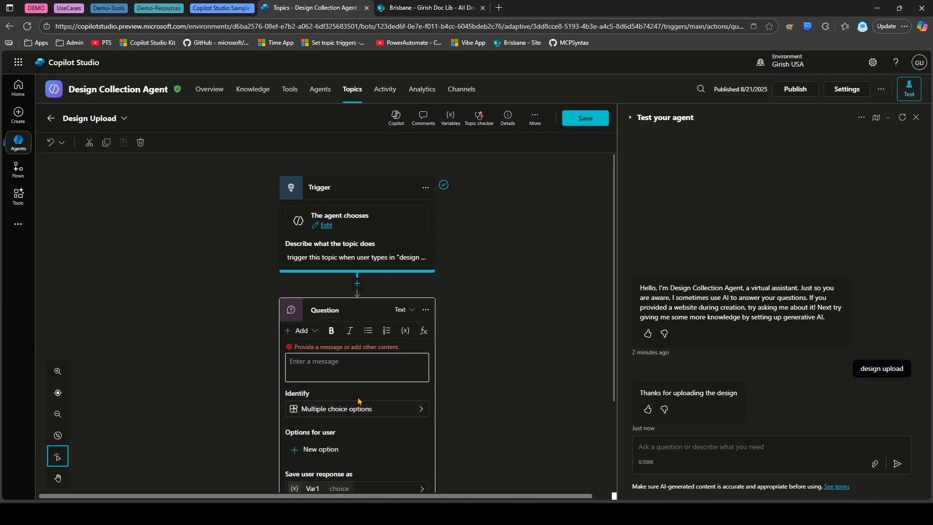
left_click(368, 412)
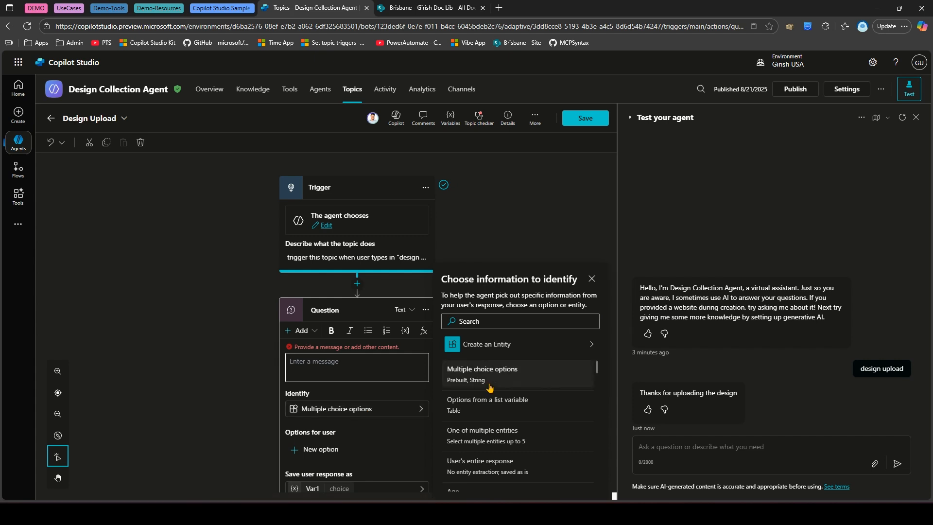
left_click(485, 321)
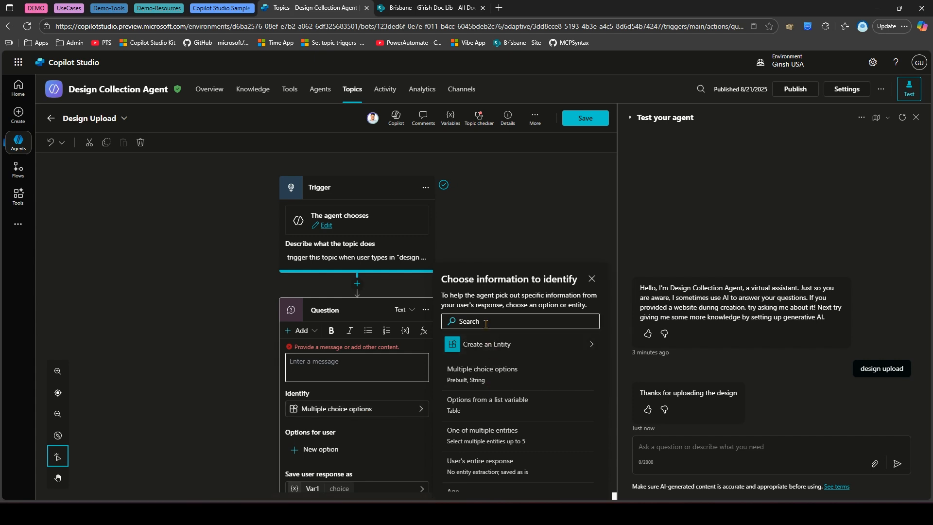
type("file")
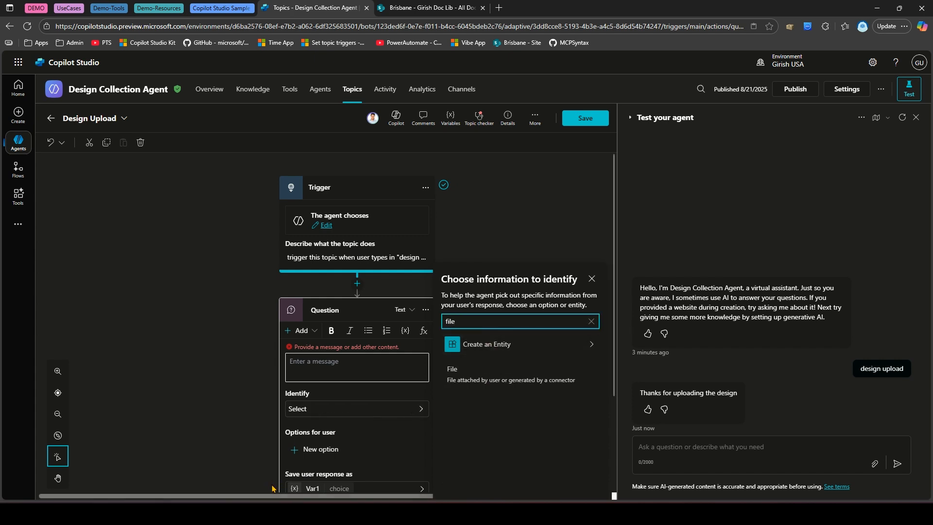
left_click(471, 379)
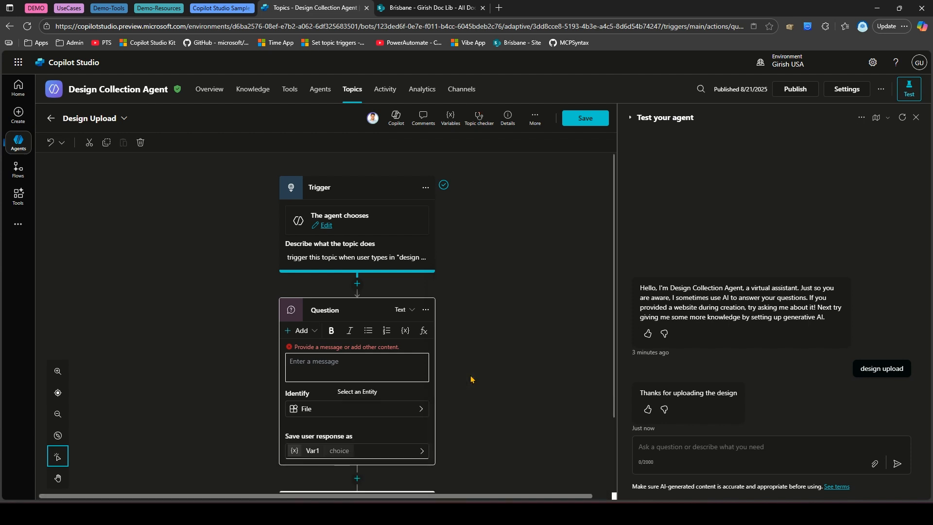
- Enter "Please Upload file" as the question's message text
left_click(322, 363)
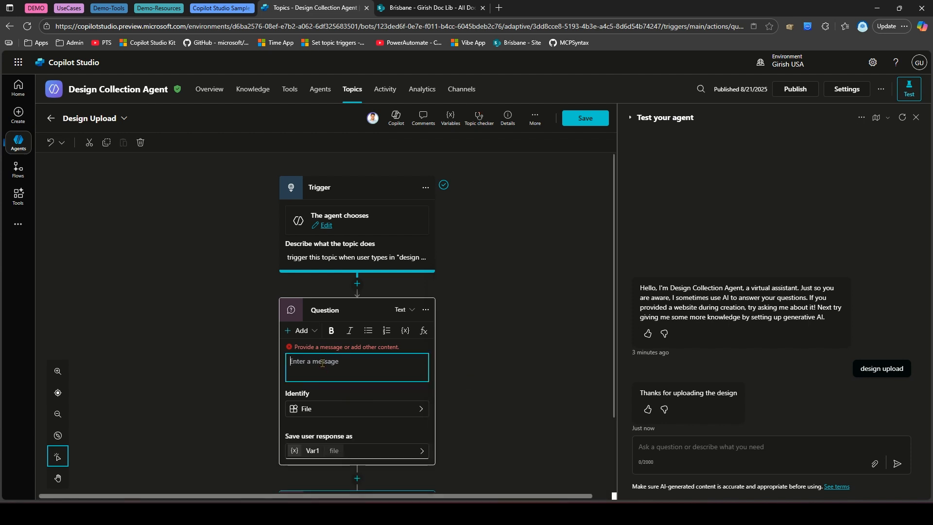
type("Plea")
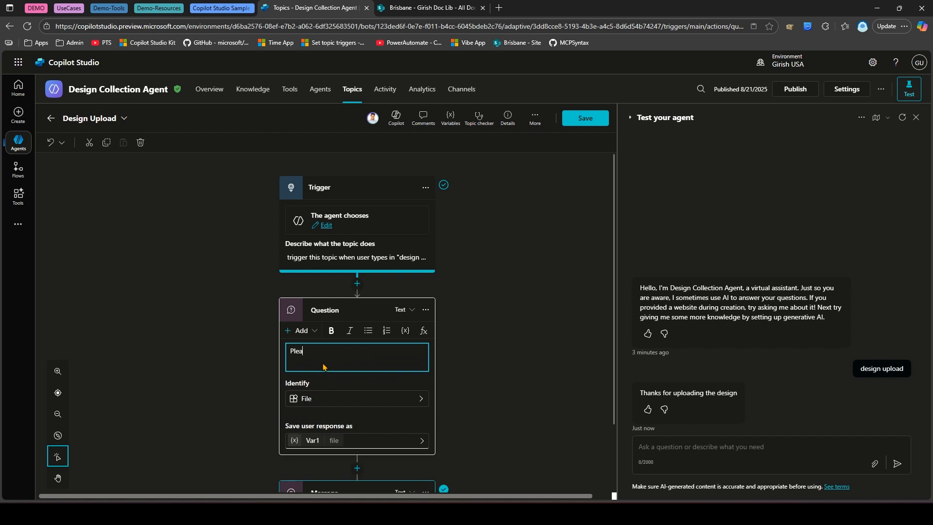
type("se Upload file")
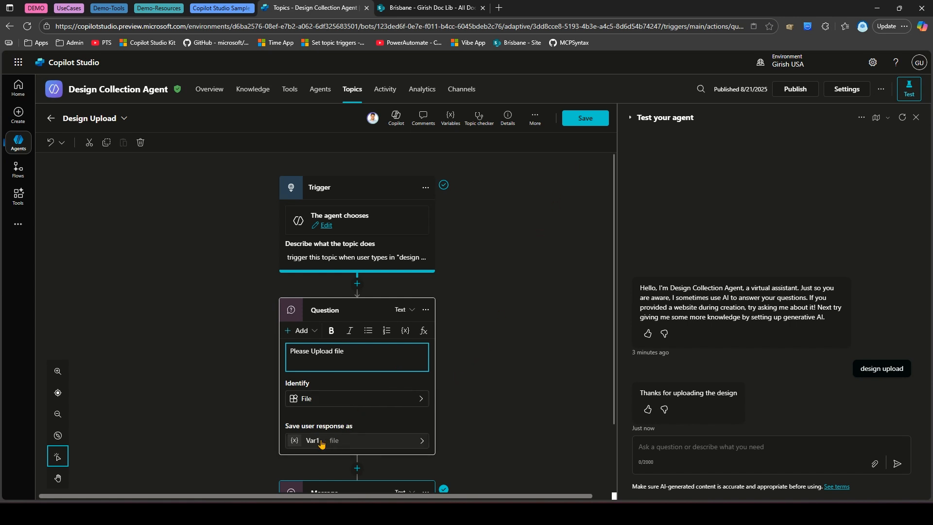
- Rename the variable that saves the question's response to VarFile
scroll(367, 445, "down", 2)
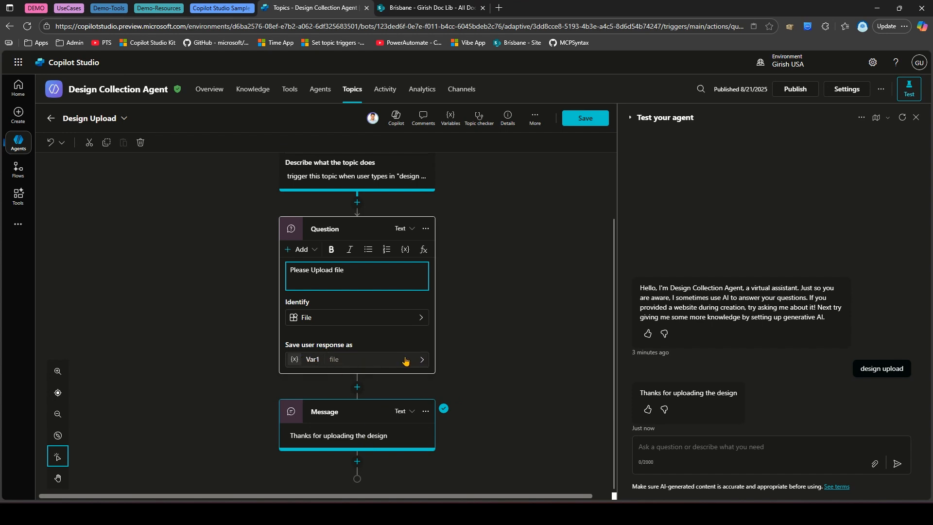
left_click(420, 363)
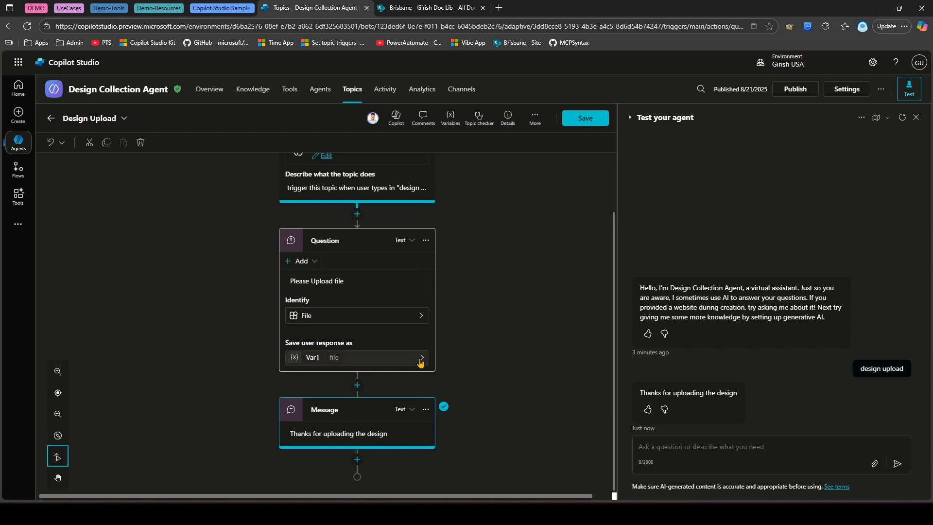
left_click(420, 362)
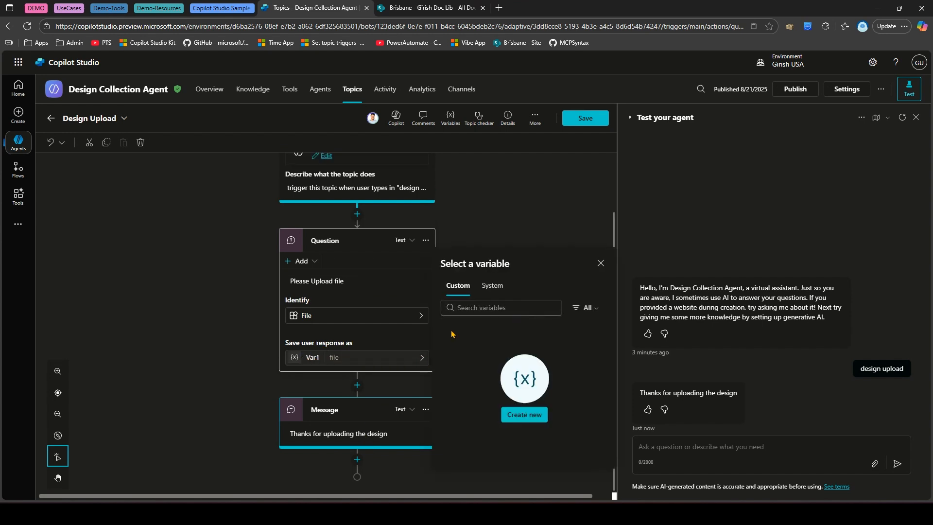
left_click(313, 357)
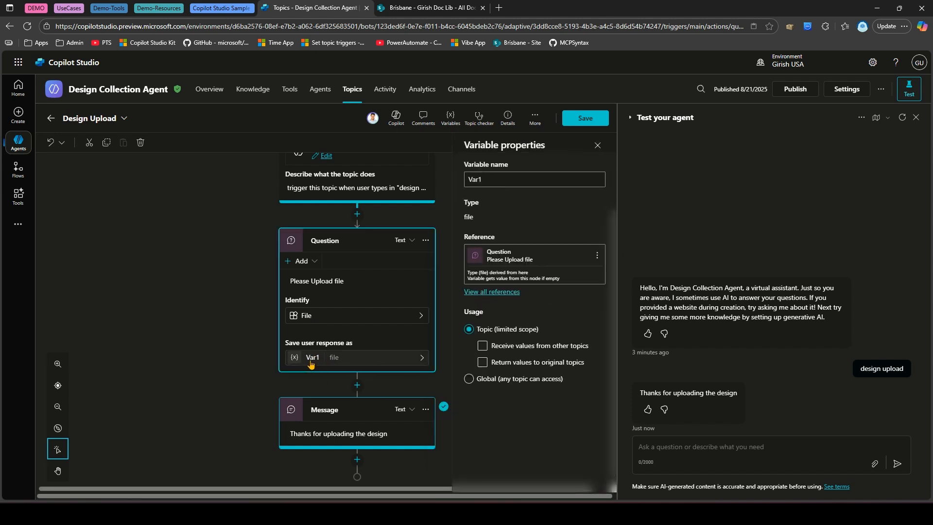
left_click(502, 179)
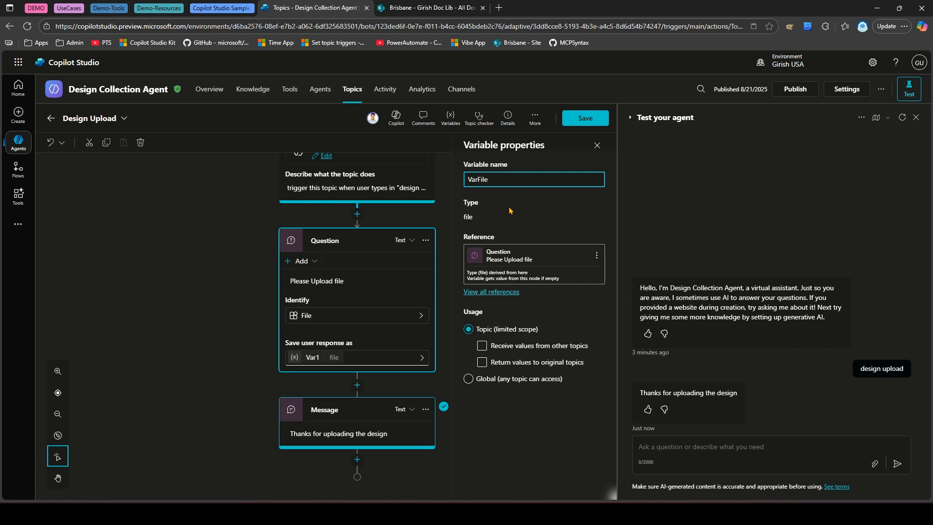
- Close the properties of the question's response variable and return to the topic canvas
left_click(597, 145)
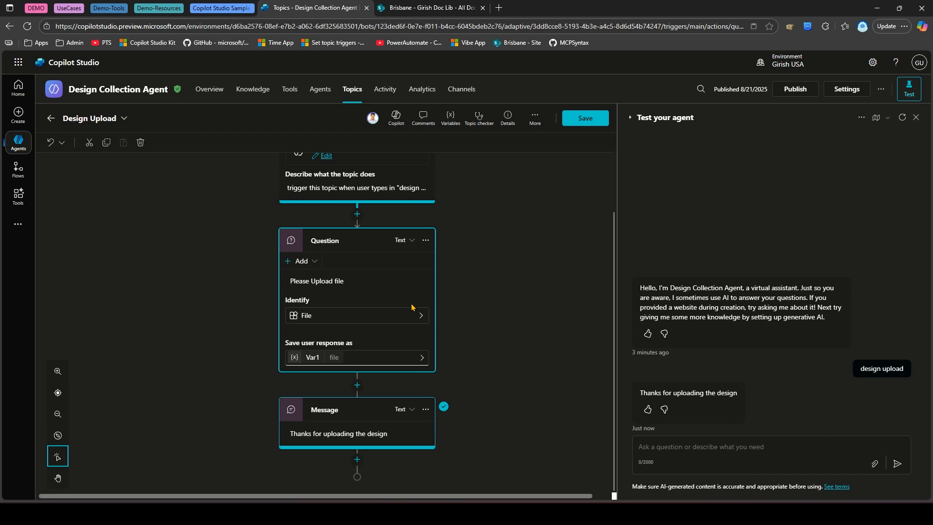
left_click(330, 357)
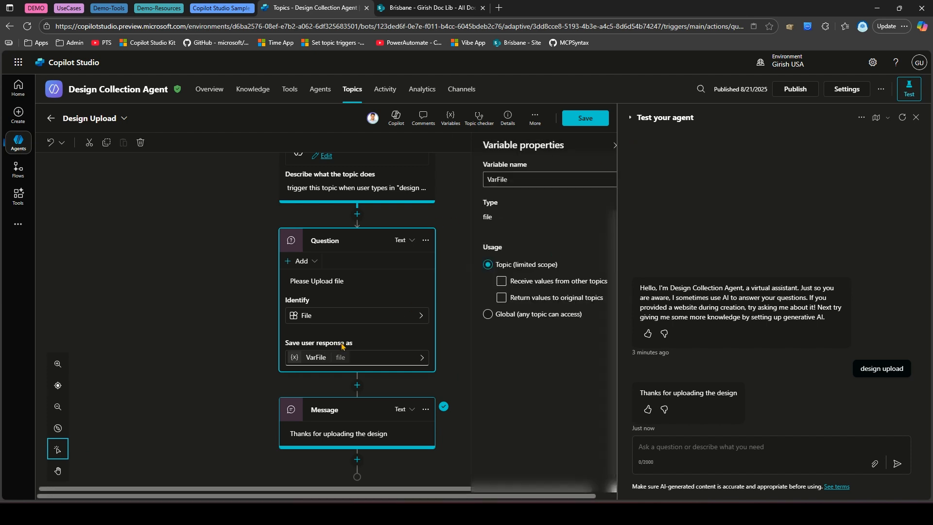
left_click(358, 386)
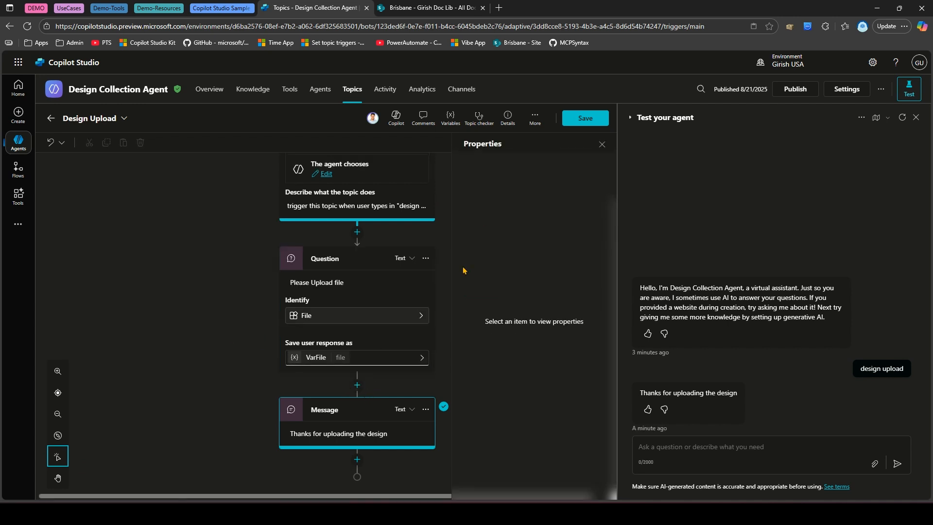
left_click(602, 144)
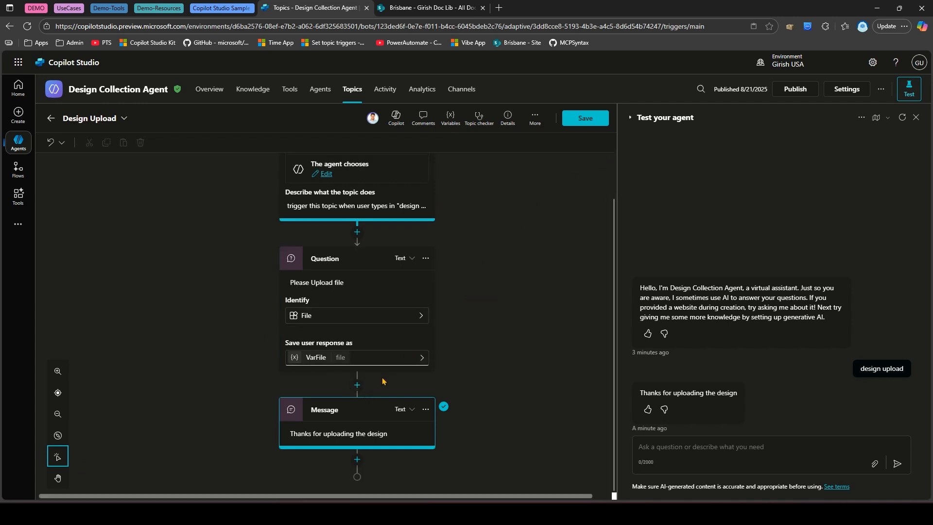
- Insert the SharePoint Create file connector tool between the question and the message, finding it by searching for "create file"
left_click(357, 386)
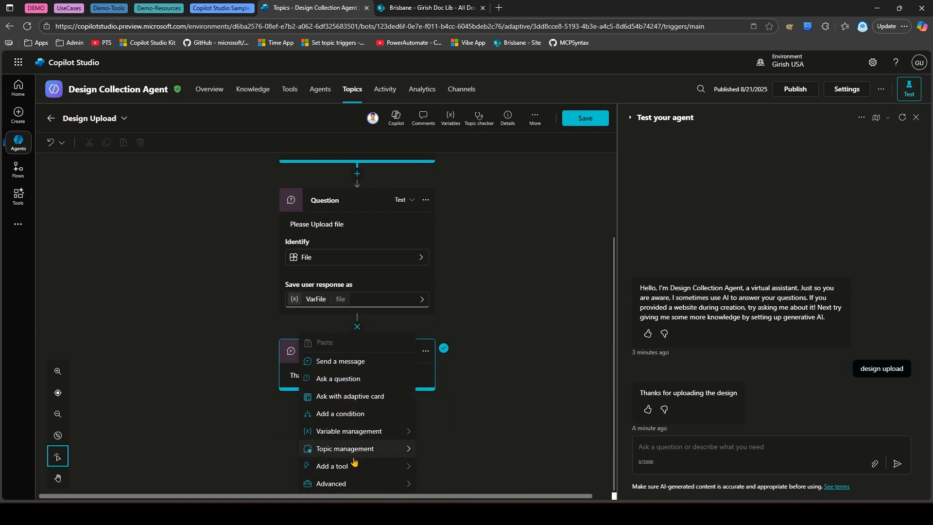
mouse_move(356, 466)
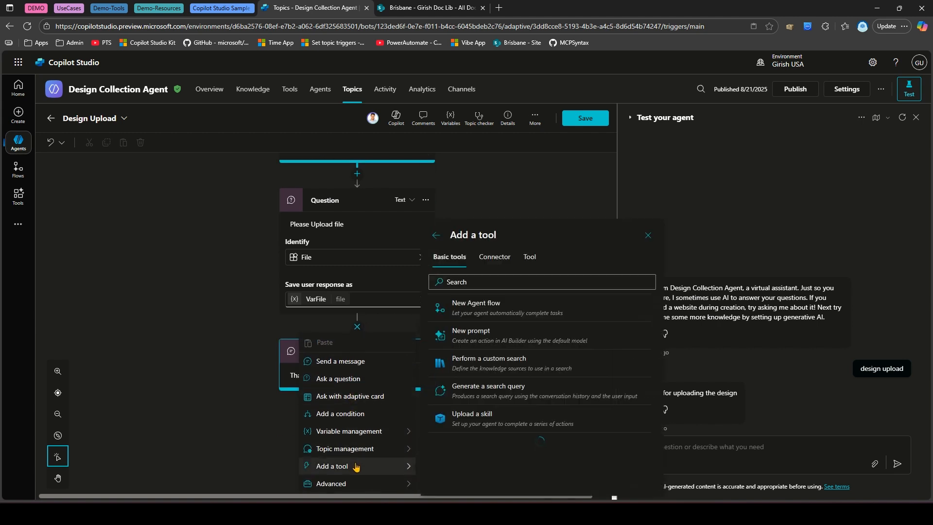
left_click(495, 257)
left_click(488, 283)
type("c")
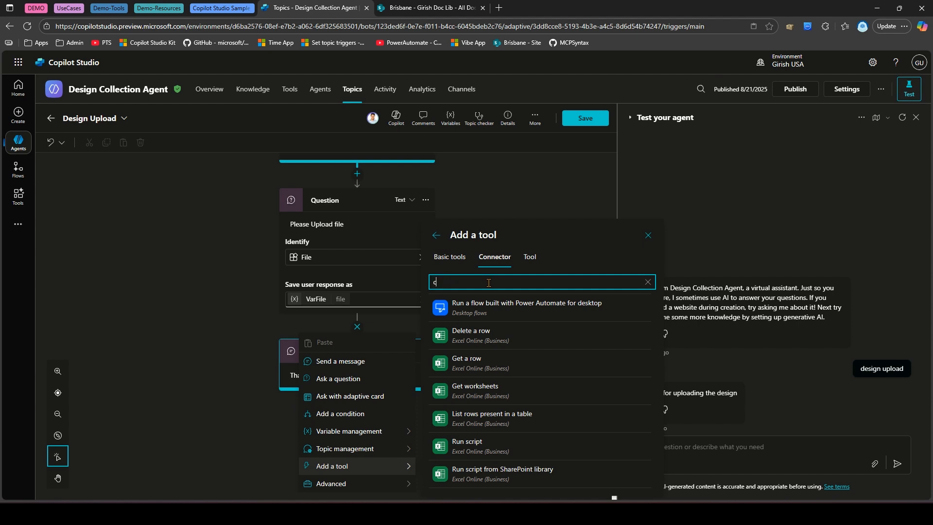
type("reate file")
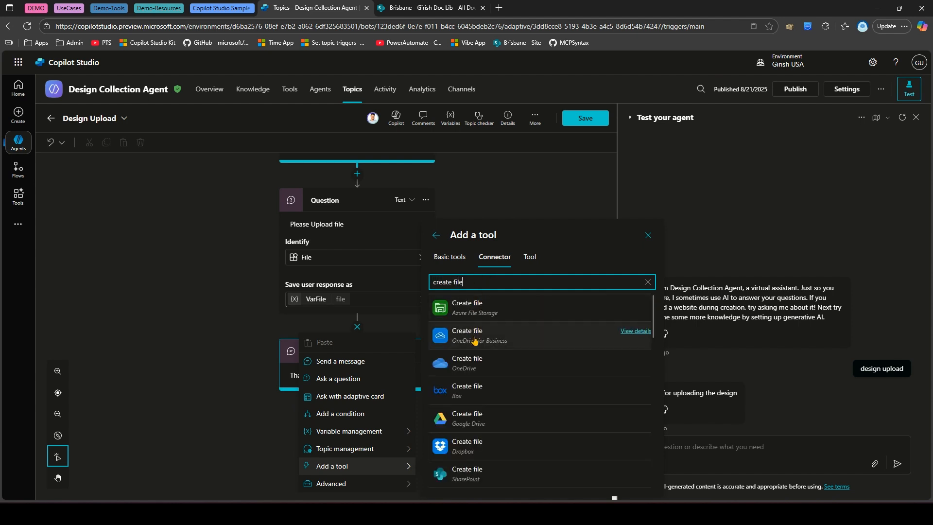
scroll(471, 389, "down", 2)
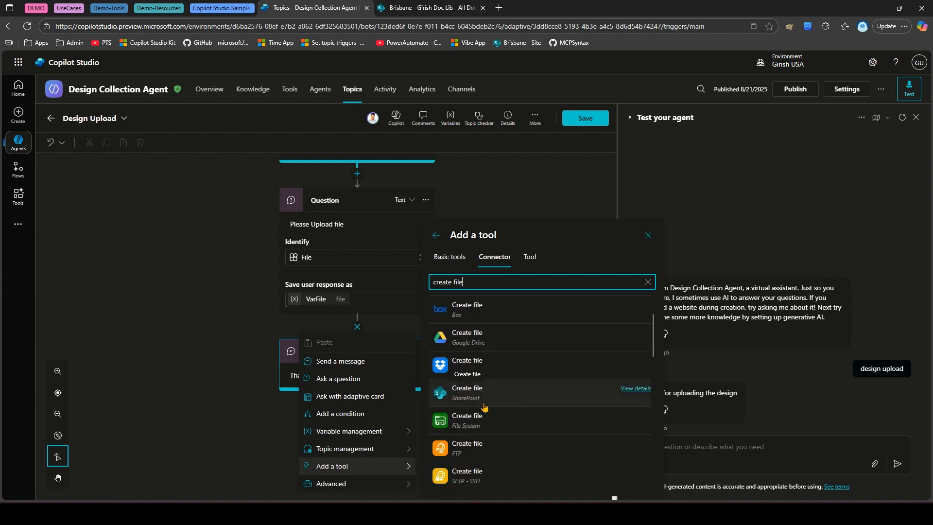
left_click(468, 394)
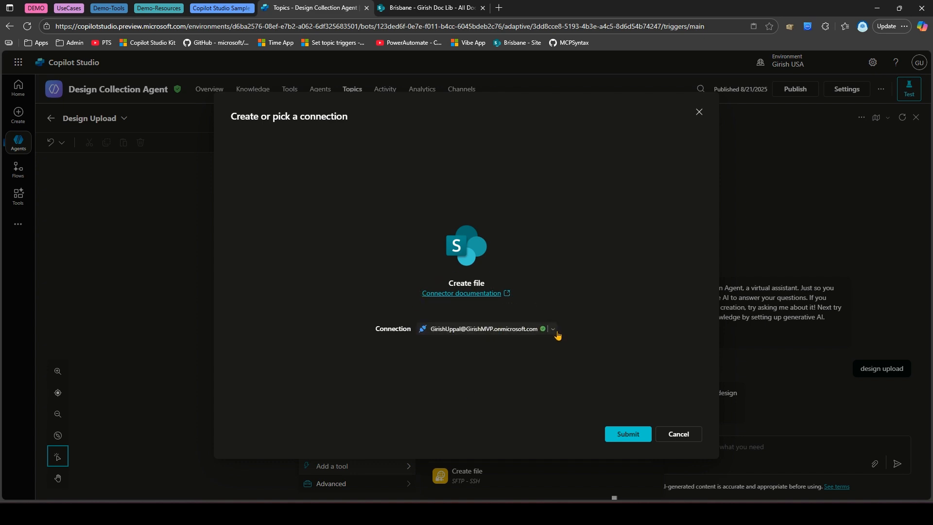
- Choose the existing SharePoint connection for the Create file tool and submit it
left_click(553, 330)
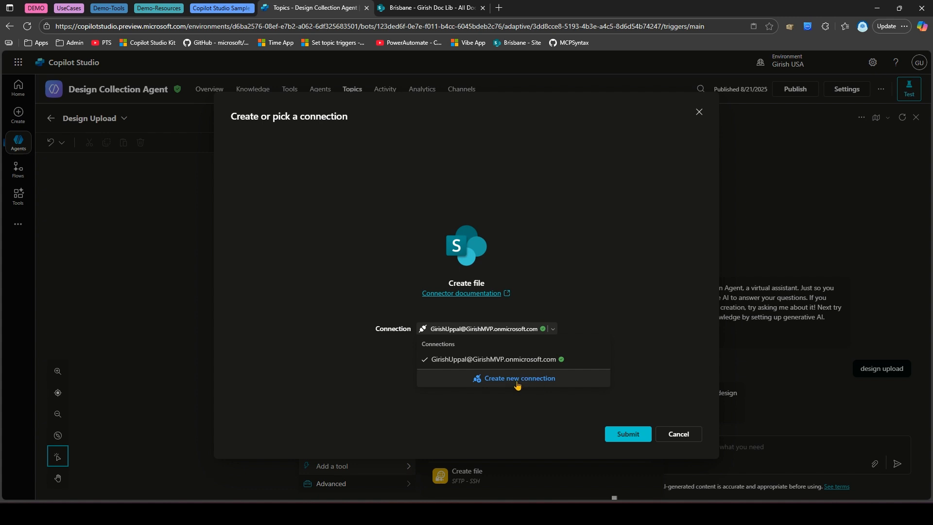
left_click(500, 359)
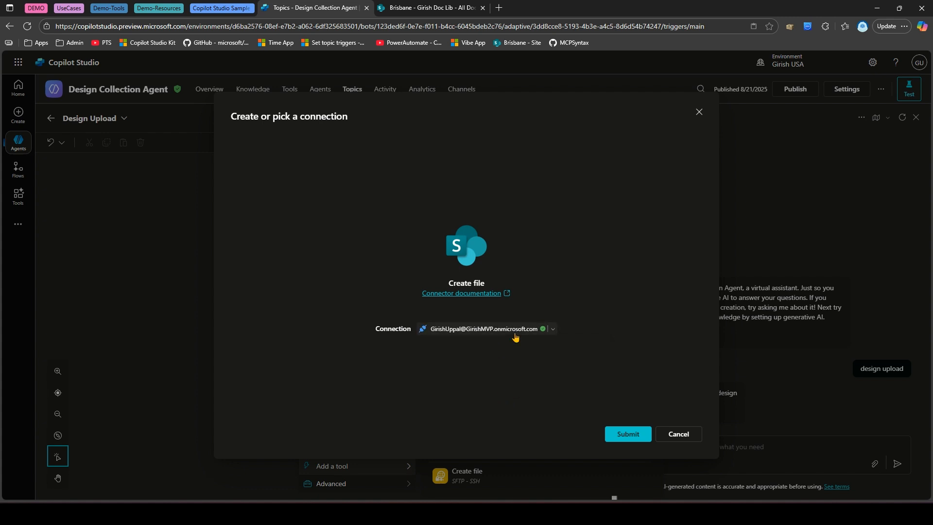
left_click(622, 434)
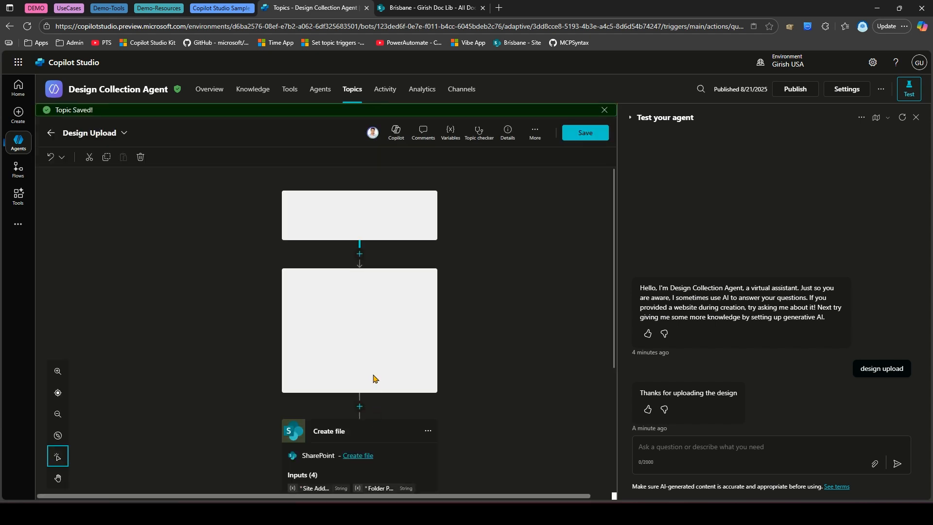
- Set the Create file inputs' site address to the Brisbane site and the folder path to its Doc Lib library
scroll(368, 373, "down", 5)
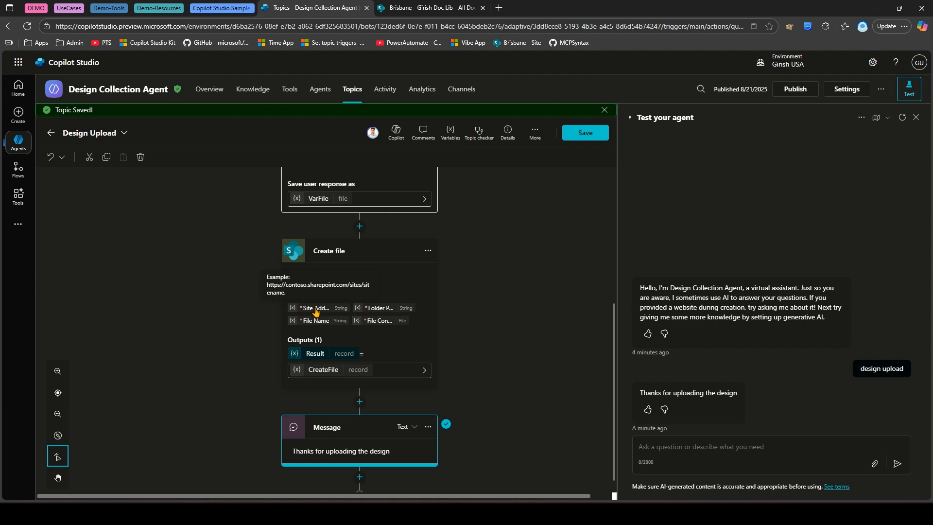
left_click(316, 312)
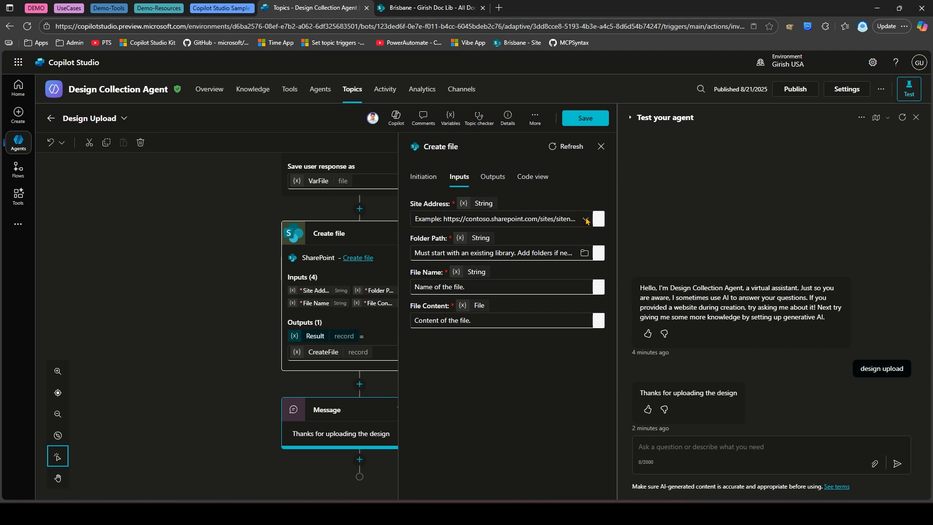
left_click(534, 217)
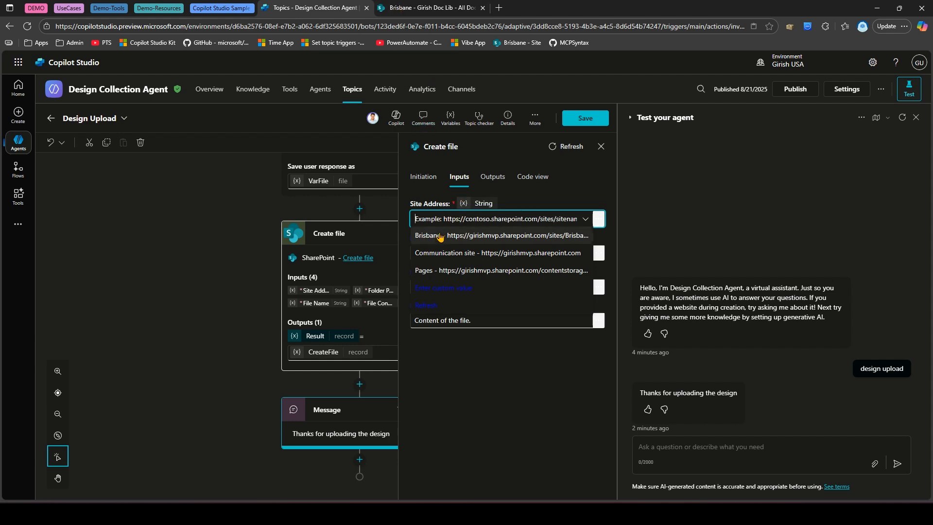
left_click(440, 237)
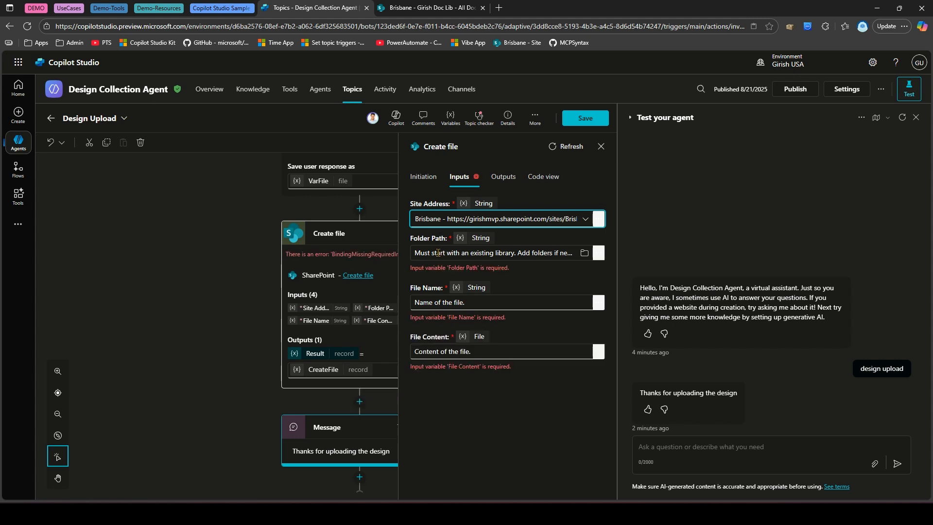
left_click(585, 254)
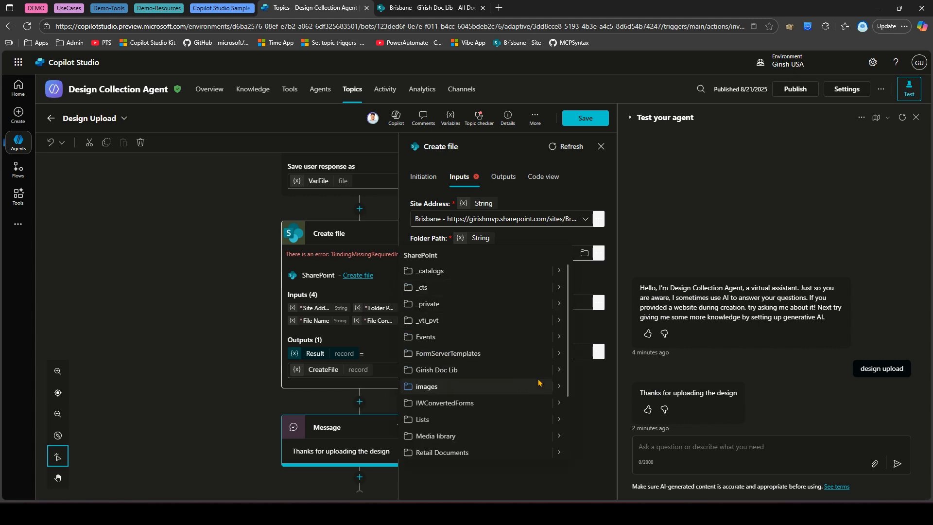
left_click(440, 370)
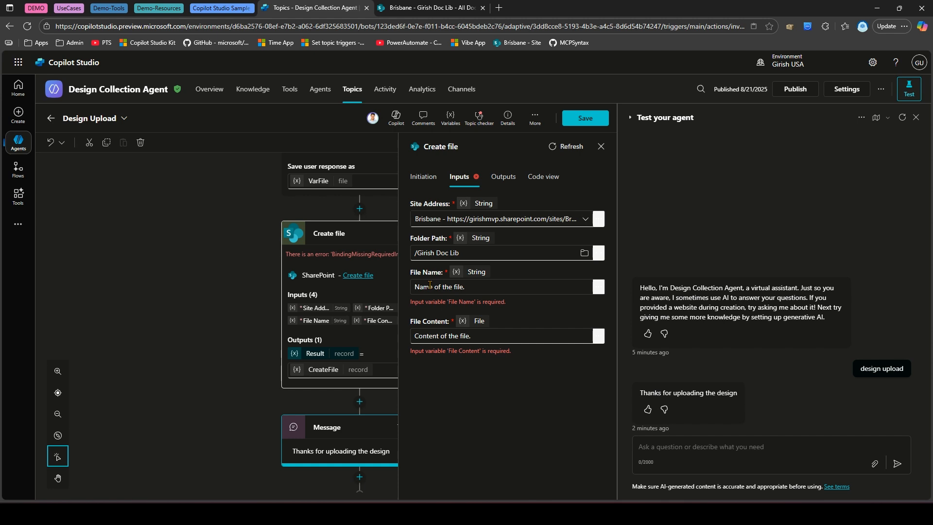
scroll(317, 268, "up", 2)
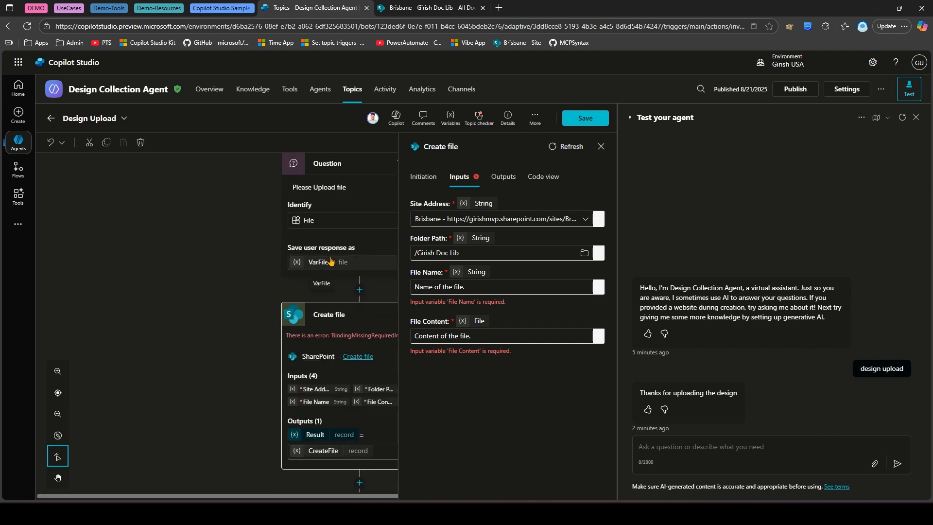
left_click(597, 290)
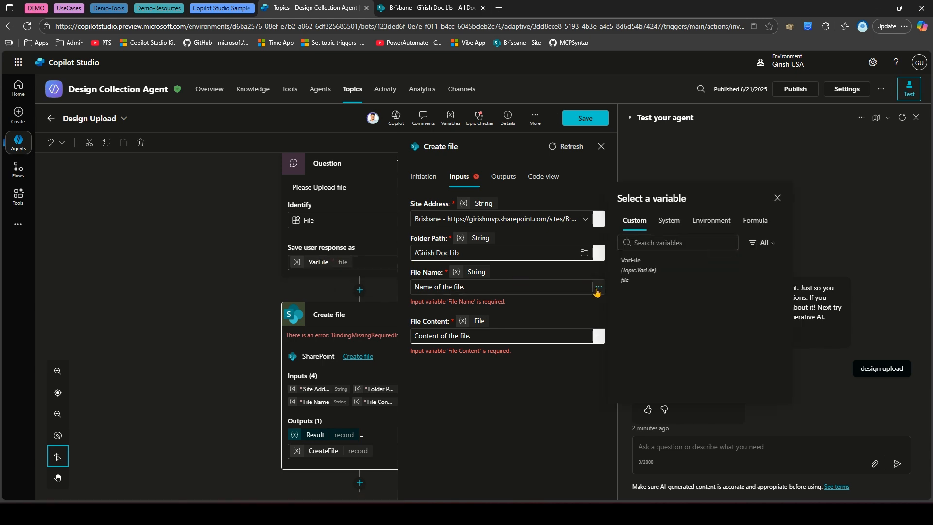
left_click(755, 223)
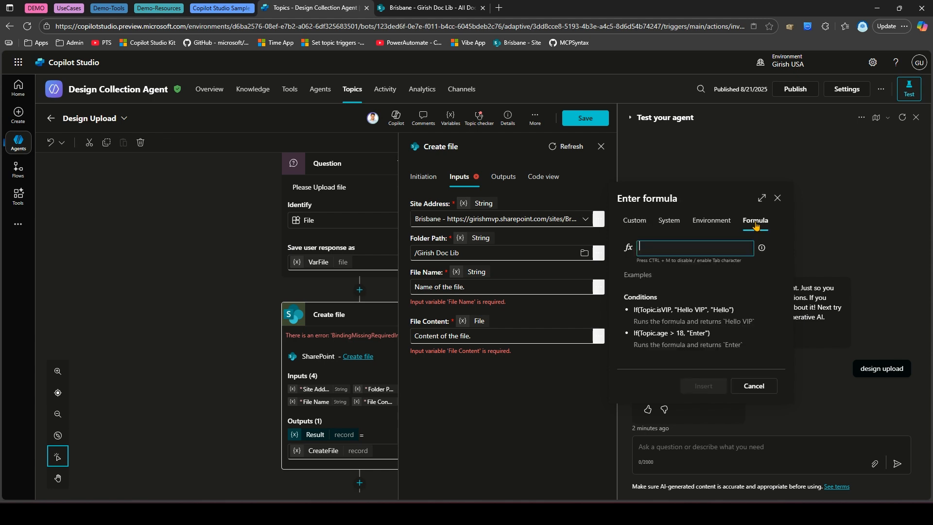
left_click(762, 198)
type("Topic")
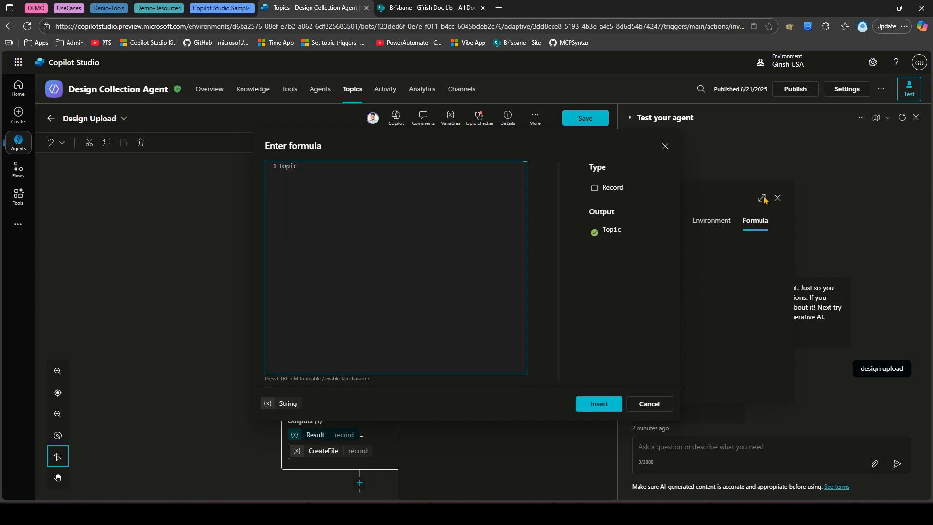
type(".")
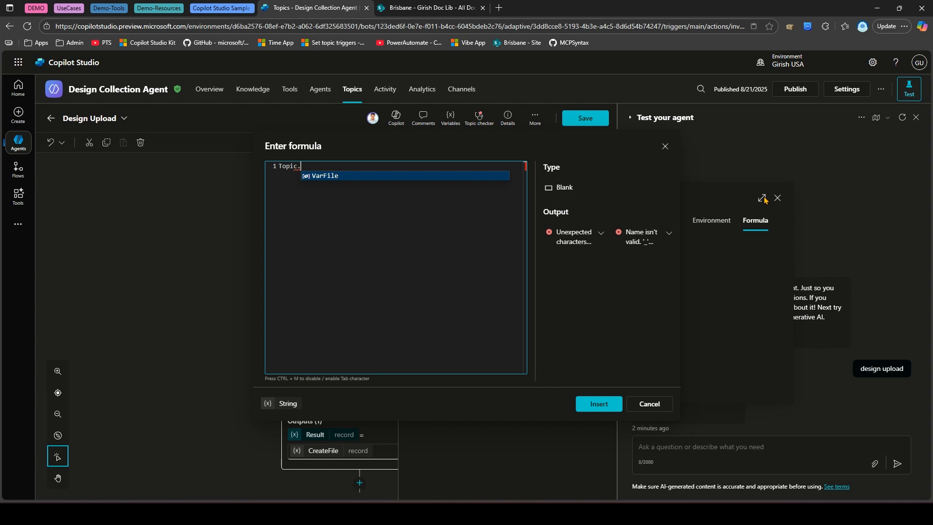
key("Tab")
type(".")
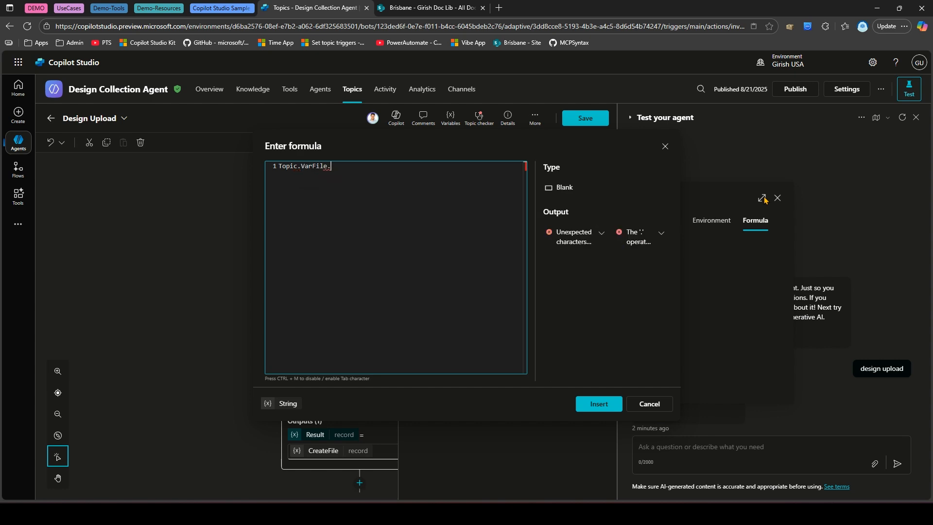
key("BackSpace")
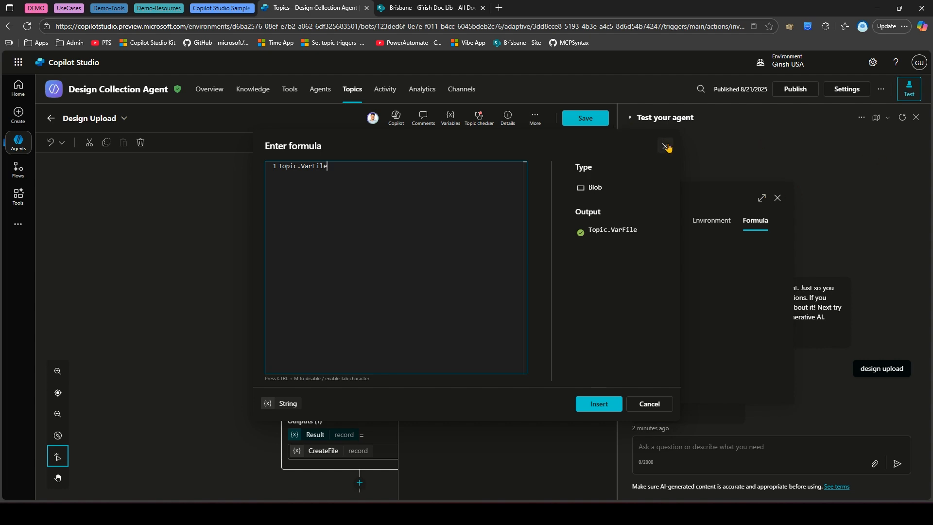
type(".")
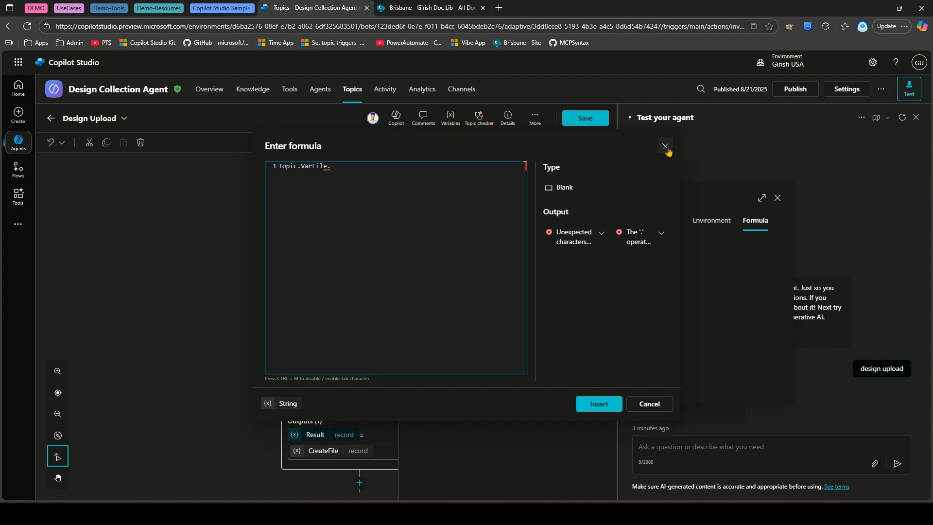
left_click(667, 148)
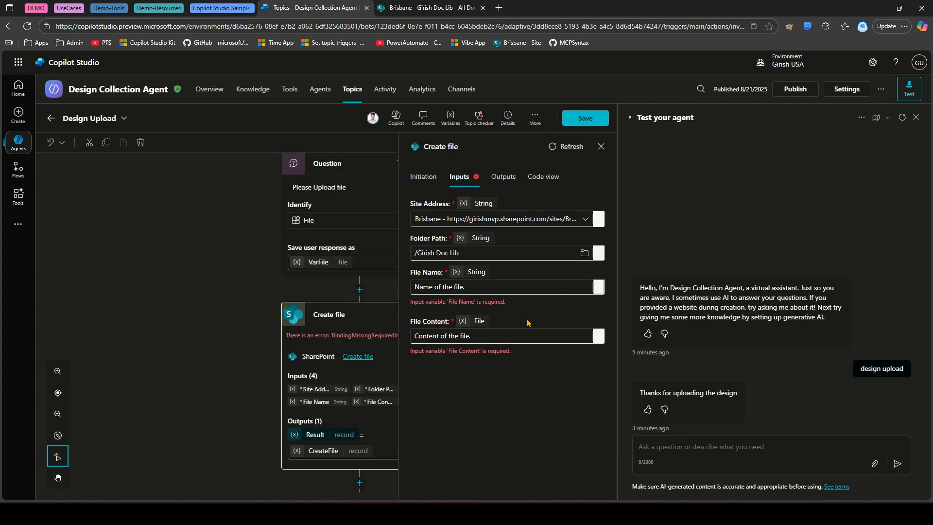
- Try the VarFile variable as the Create file action's File Name input, and remove it again
left_click(479, 282)
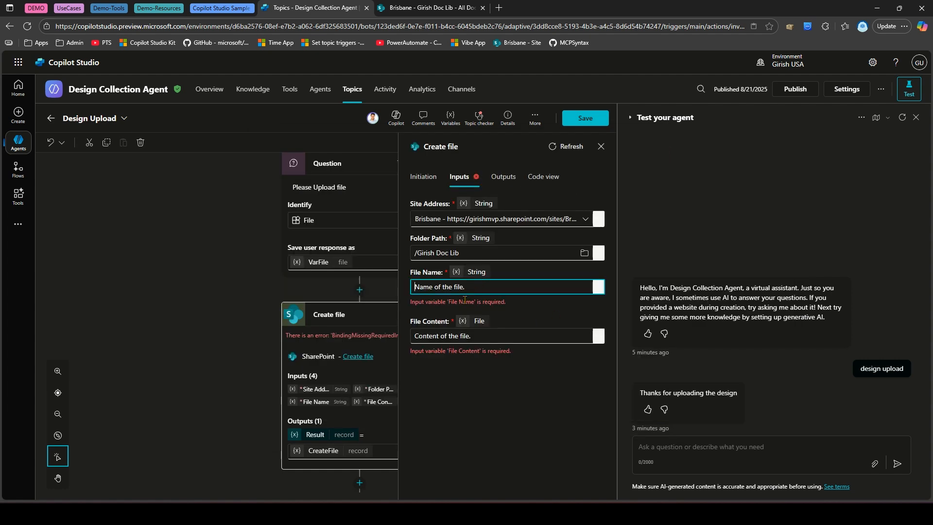
left_click(598, 286)
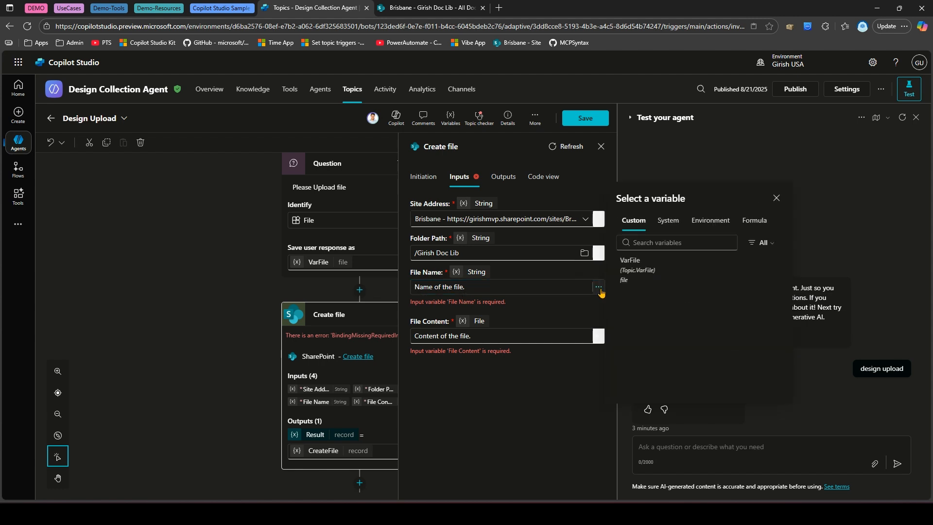
left_click(655, 273)
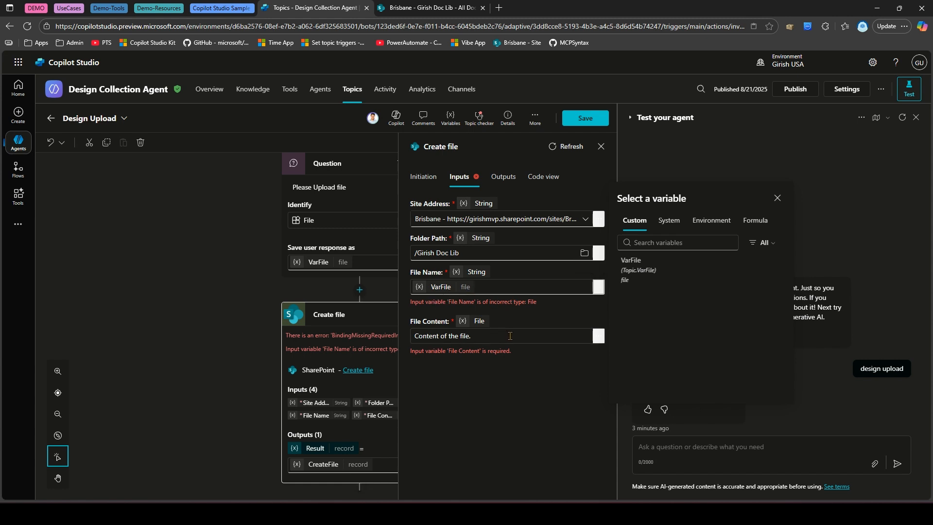
left_click(499, 287)
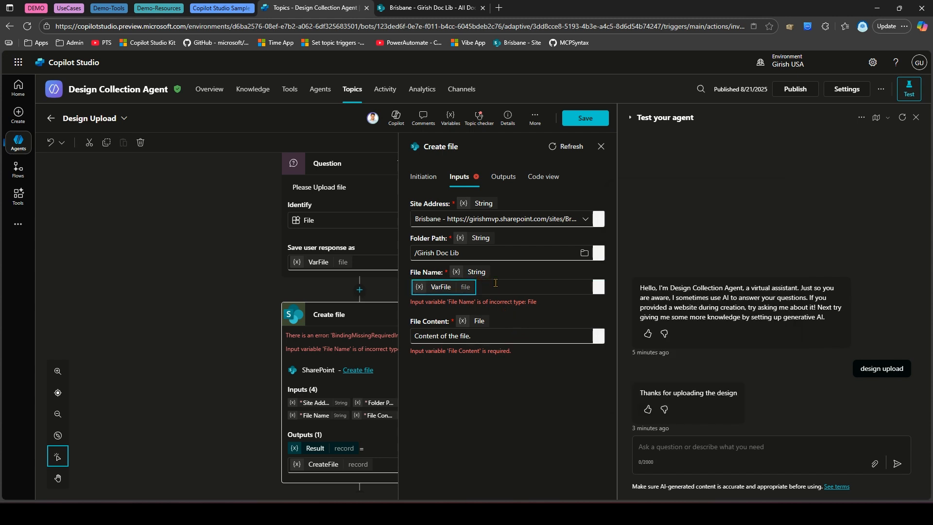
key("BackSpace")
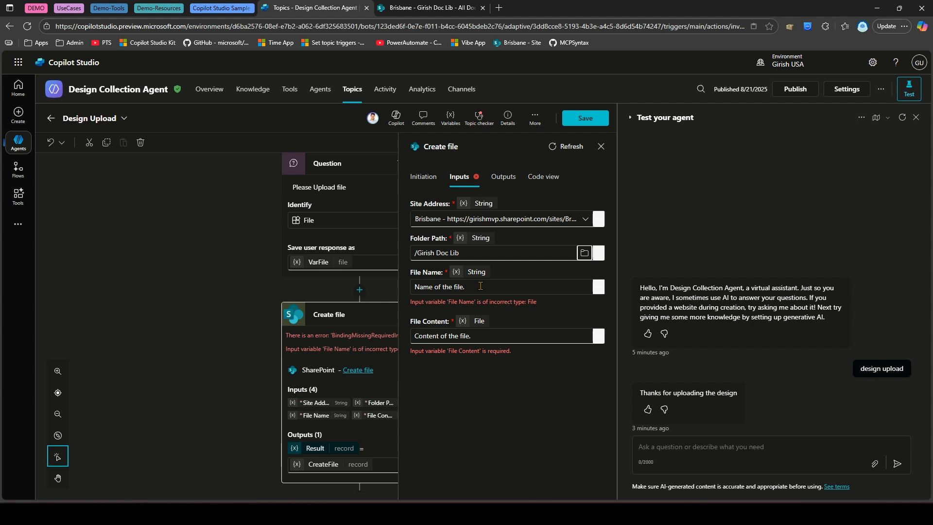
- Begin a formula for the Create file action's File Name input with the expression System.Activity.Attachments
left_click(599, 287)
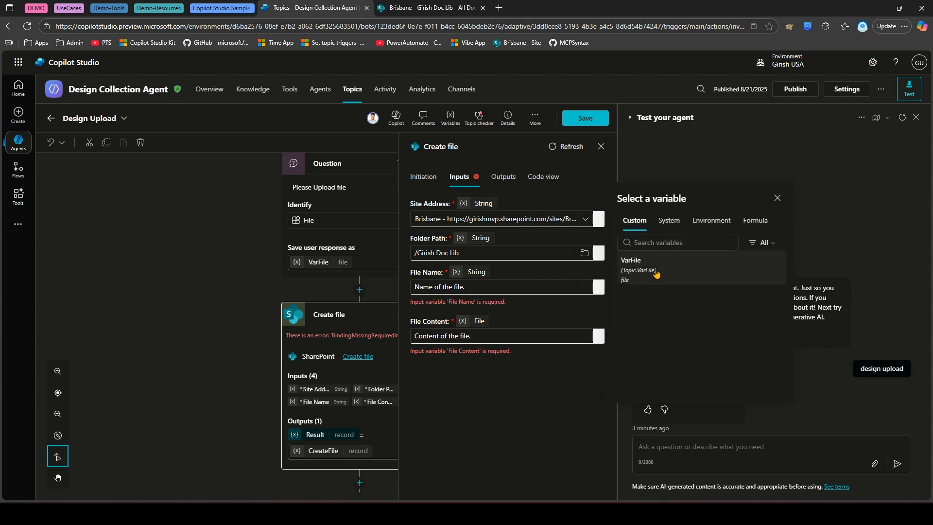
left_click(754, 221)
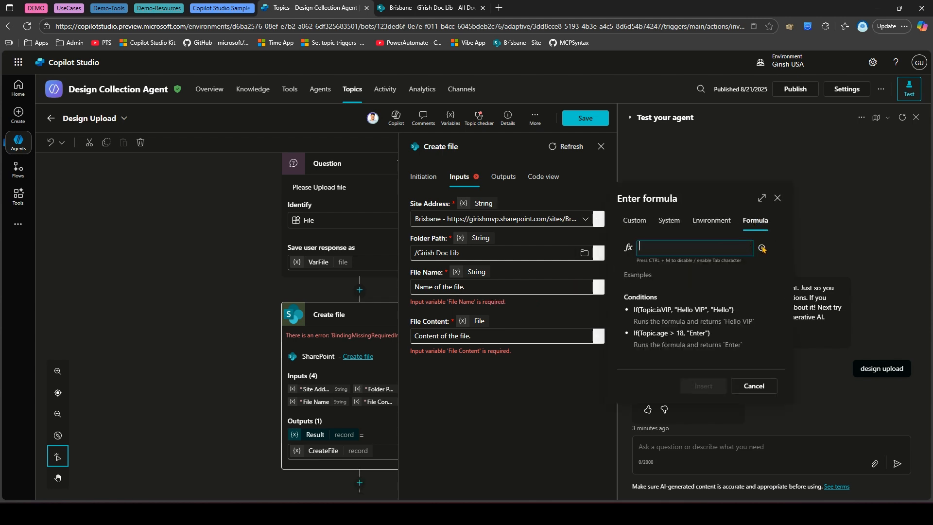
left_click(762, 198)
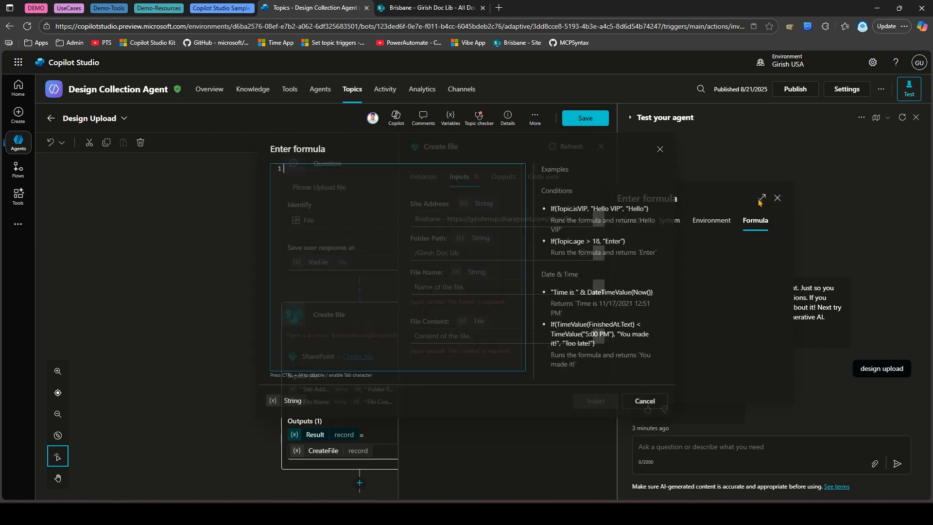
type("S")
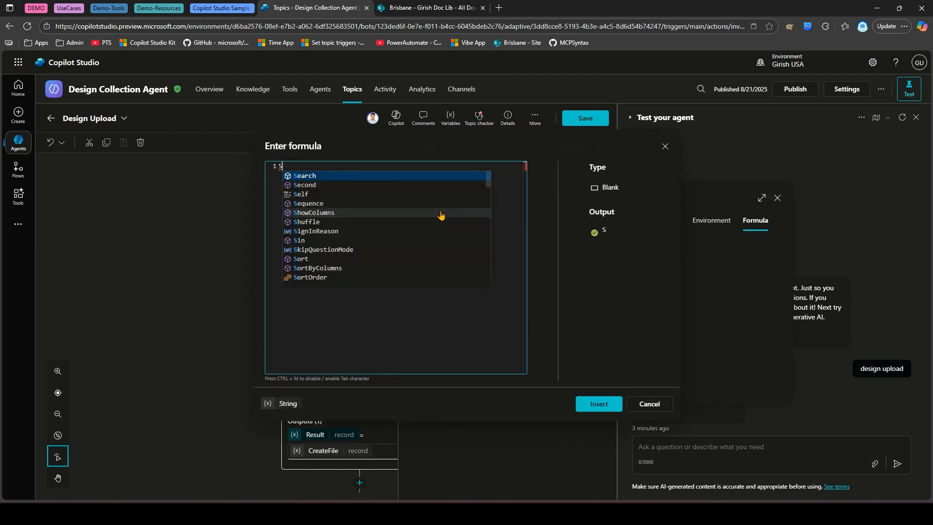
type("ystem.Activity.")
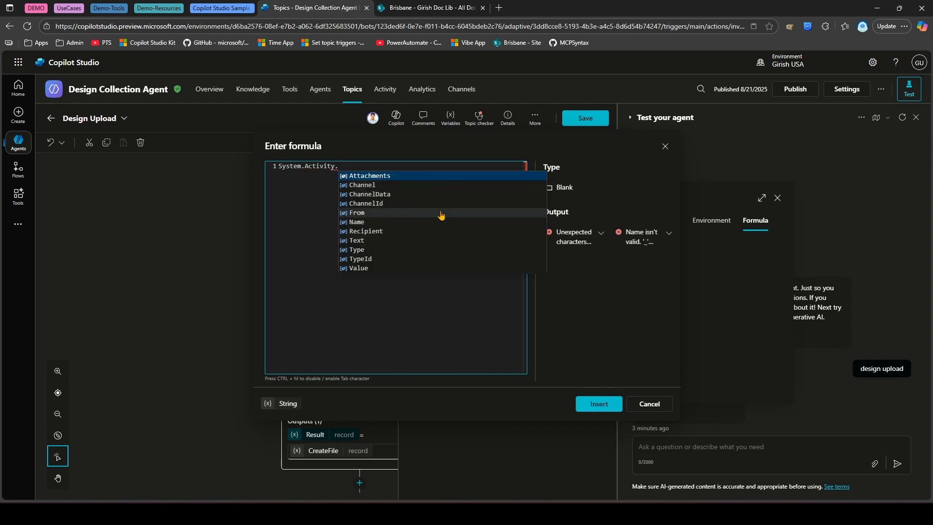
key("Tab")
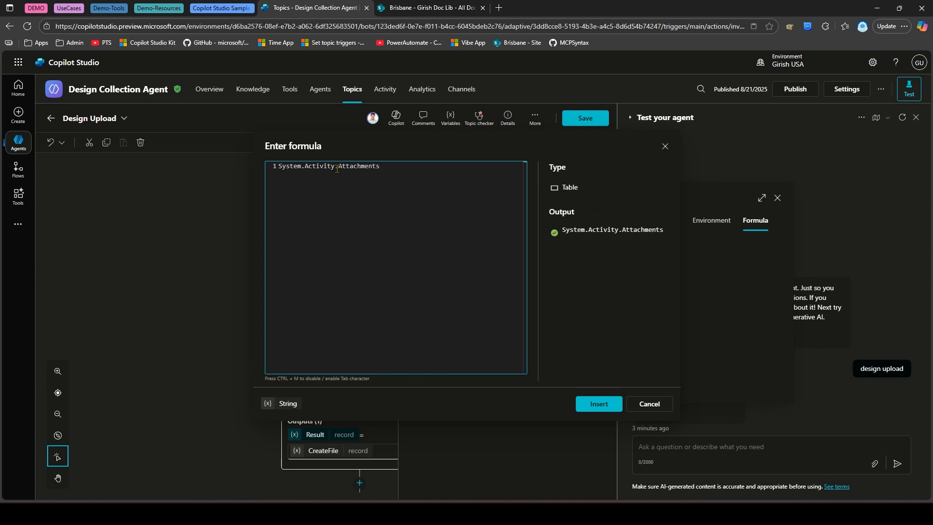
- Complete the File Name formula as First(System.Activity.Attachments).Name and insert it
left_click(279, 166)
type("First(")
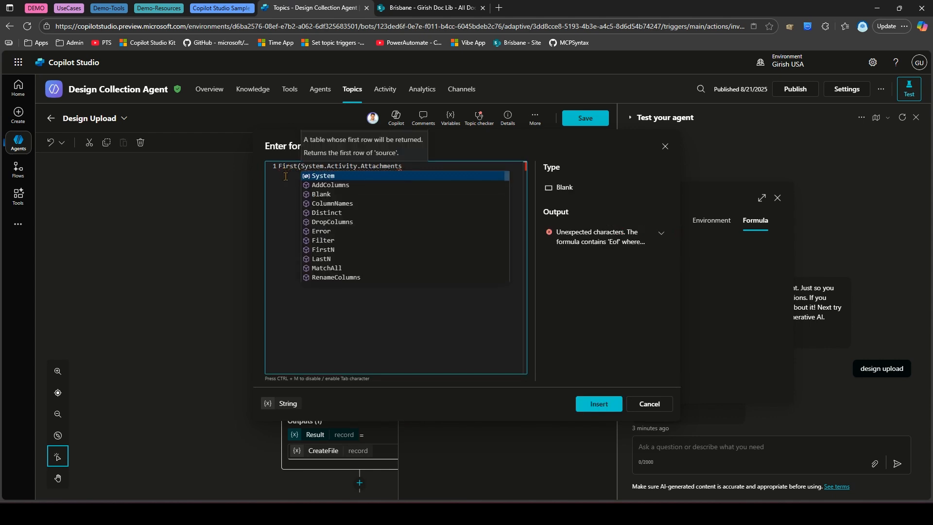
left_click(429, 168)
type(").")
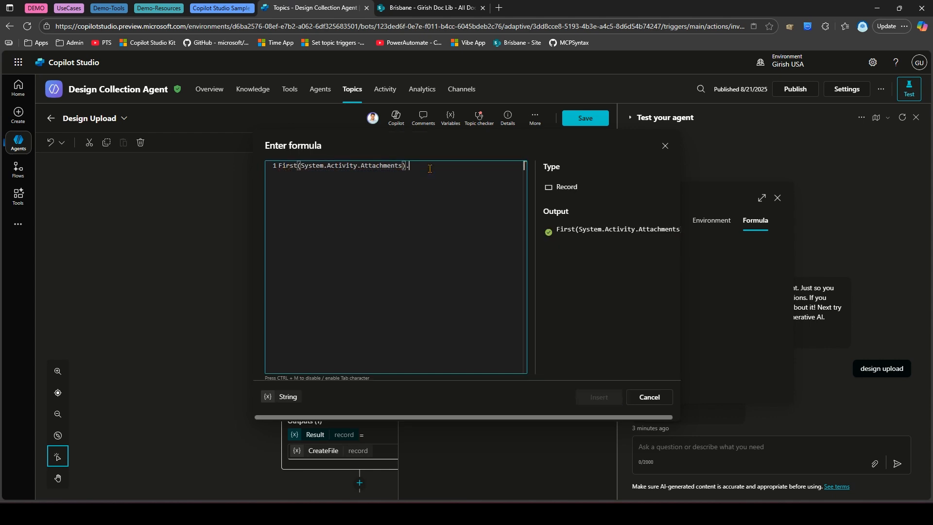
key("Down")
key("Down")
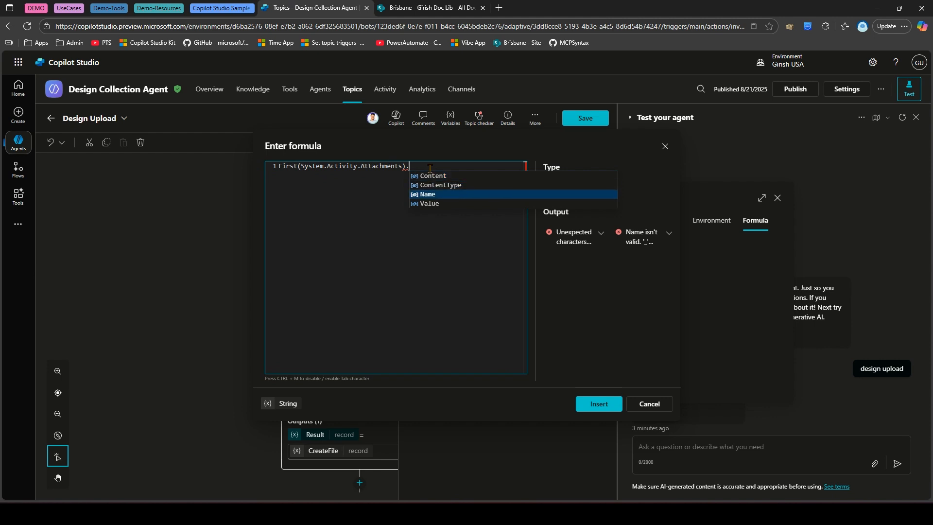
key("Return")
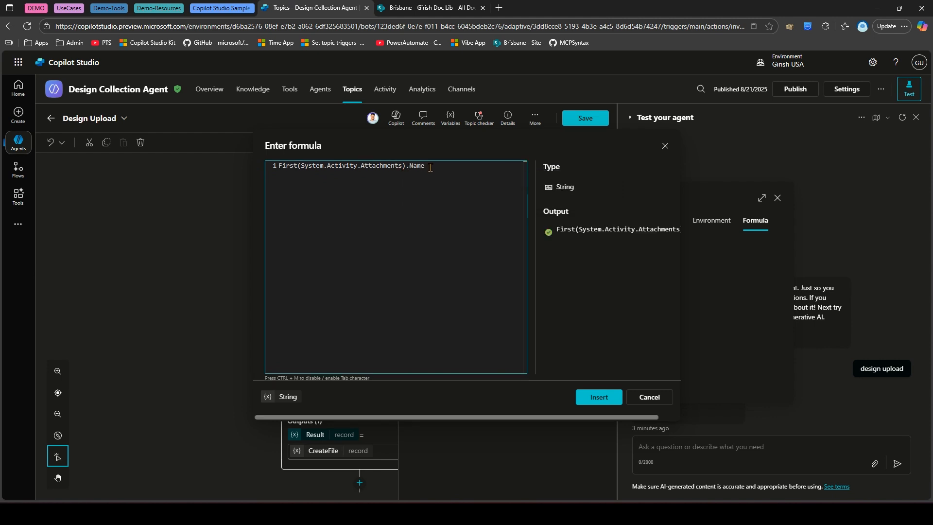
left_click(605, 396)
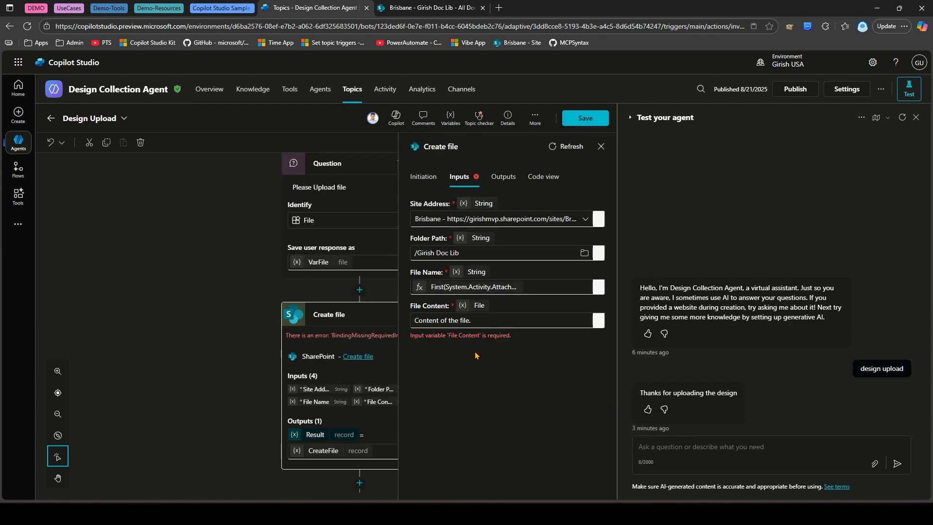
- Set the Create file action's File Content input to the formula First(System.Activity.Attachments).Content
left_click(460, 321)
left_click(604, 320)
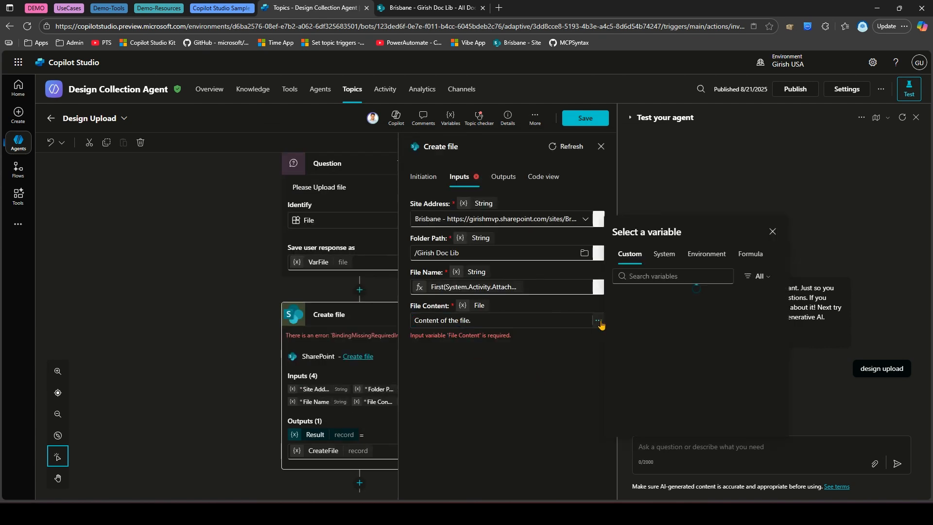
left_click(756, 253)
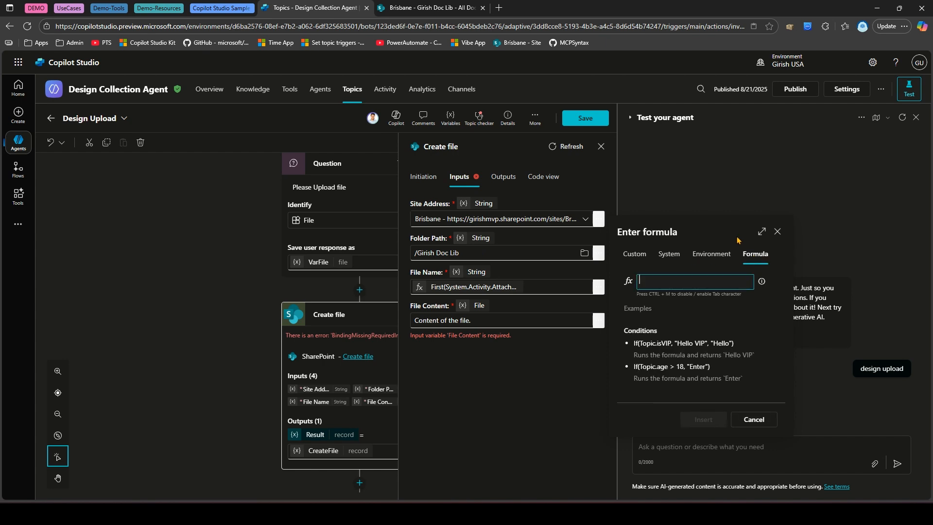
left_click(762, 231)
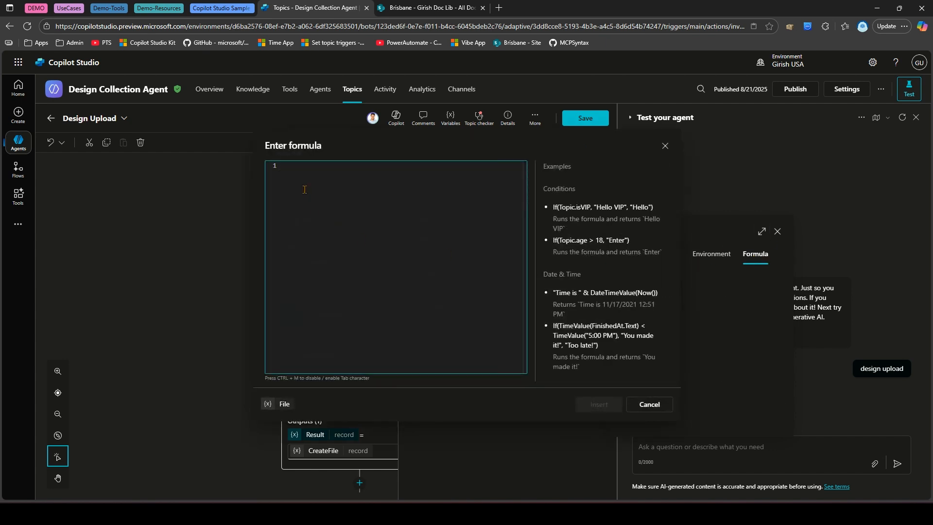
type("F")
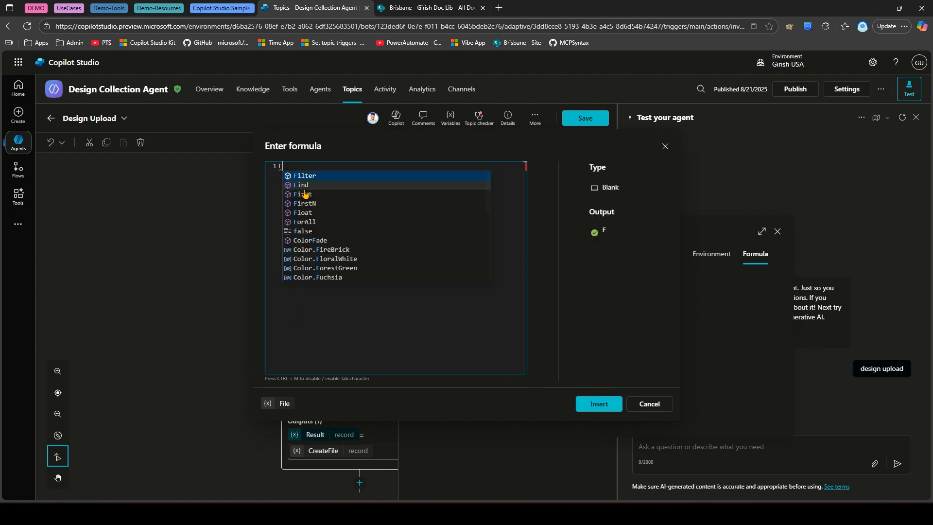
type("irst(System")
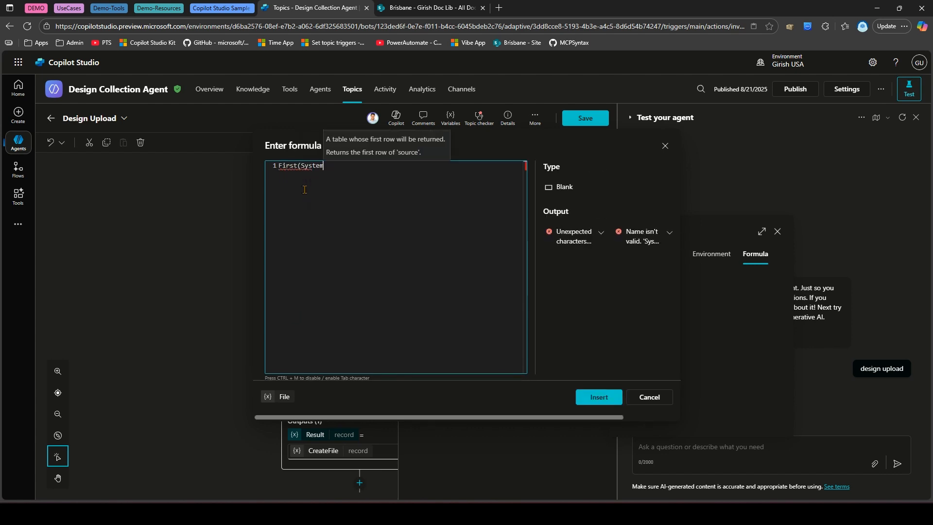
type(".Activity.")
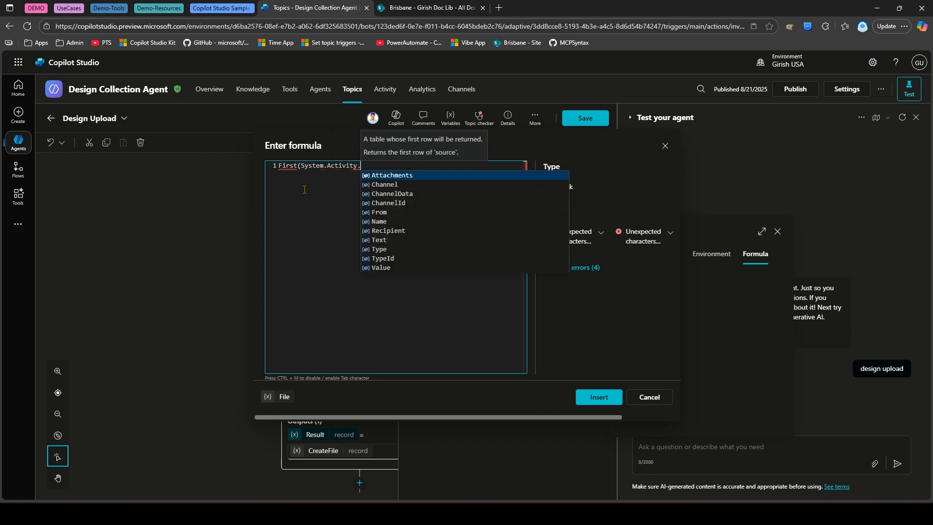
key("Tab")
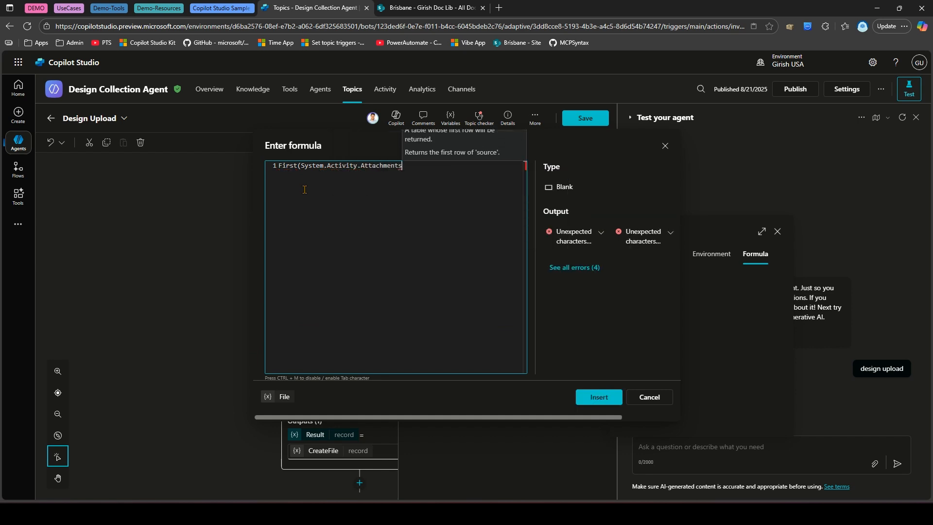
type(").")
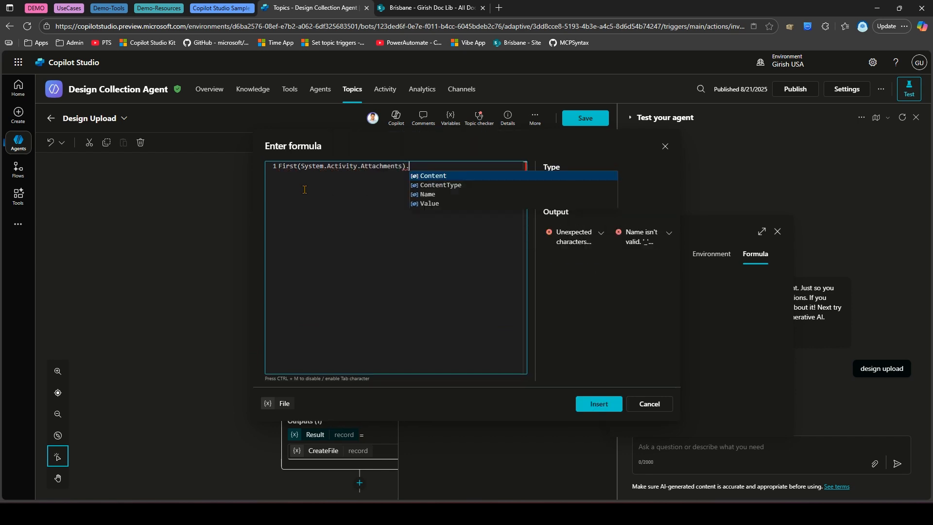
key("Tab")
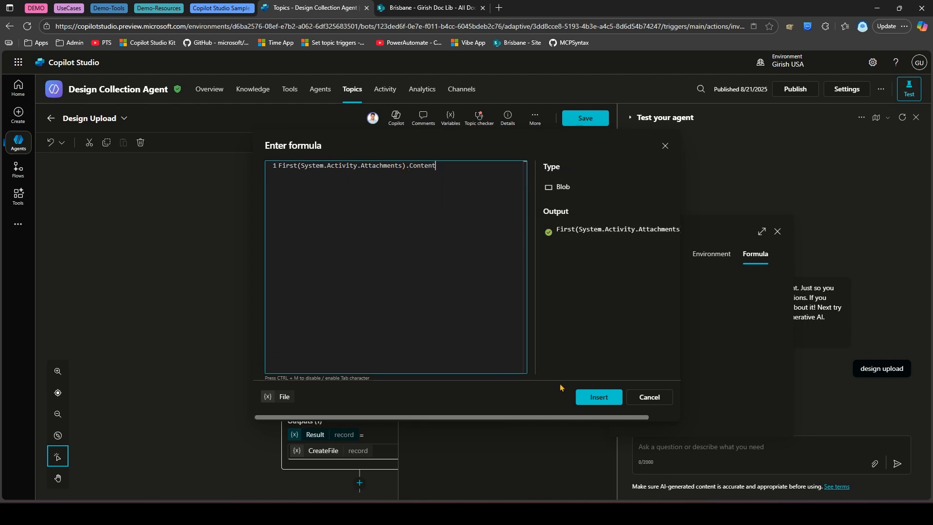
left_click(598, 397)
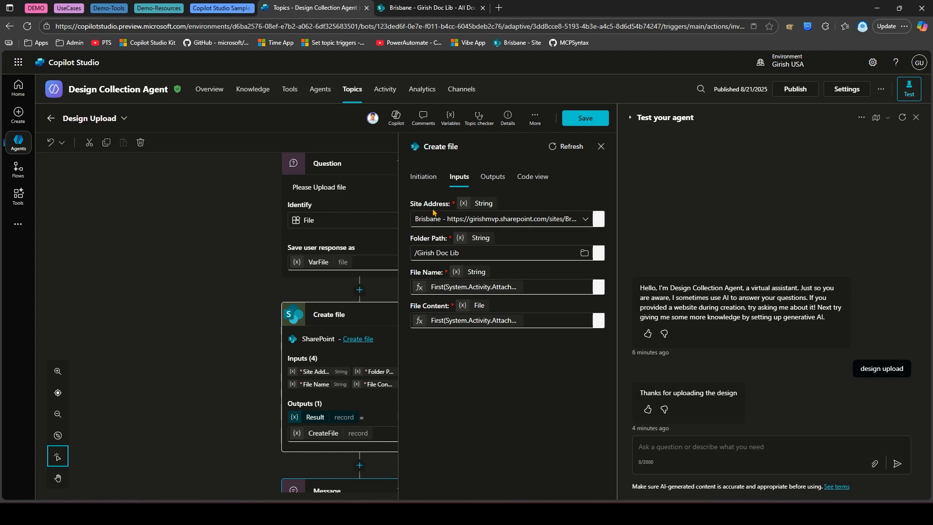
- Add the label "Display Name:" followed by the CreateFile.DisplayName variable below the thank-you text in the Message node
left_click(190, 319)
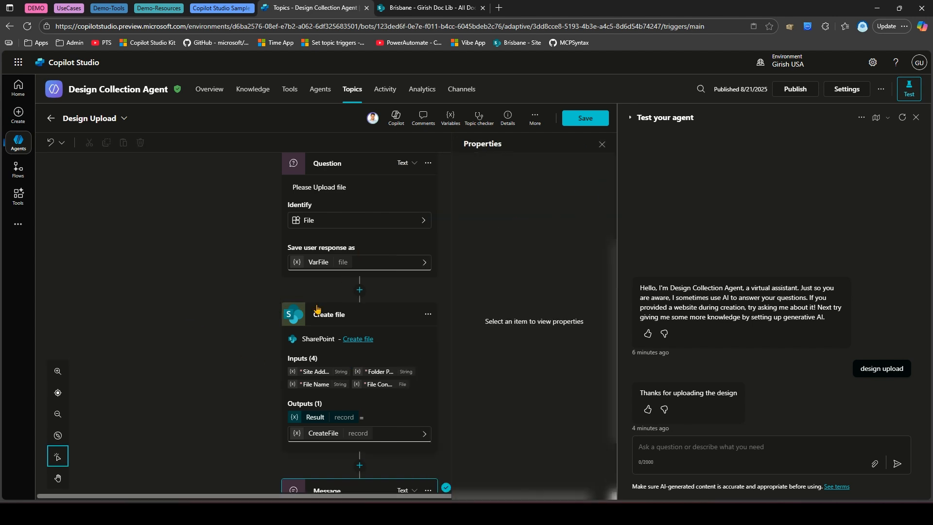
scroll(324, 291, "down", 2)
left_click(346, 437)
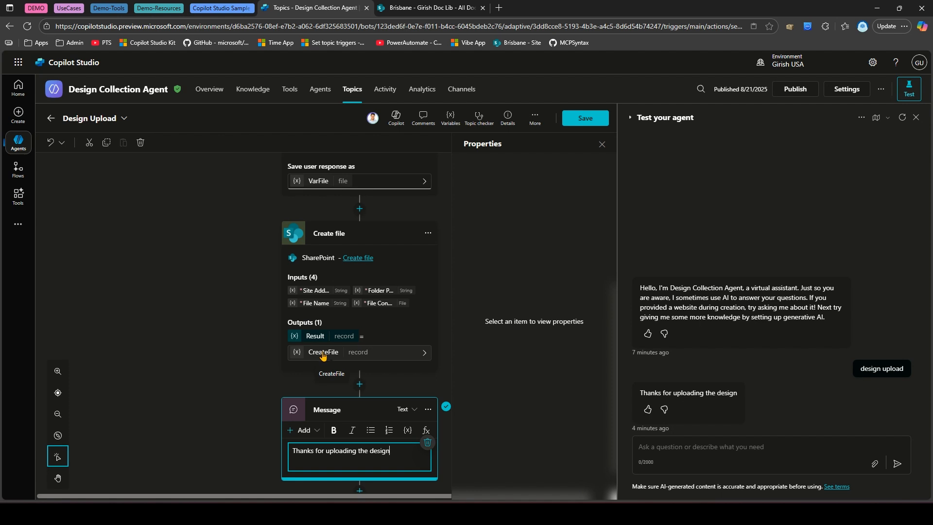
scroll(335, 369, "down", 1)
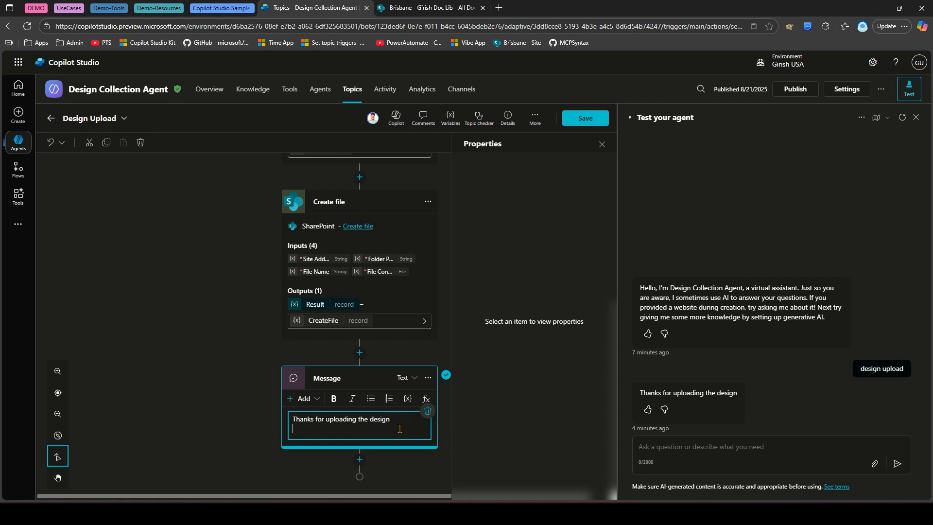
key("Return")
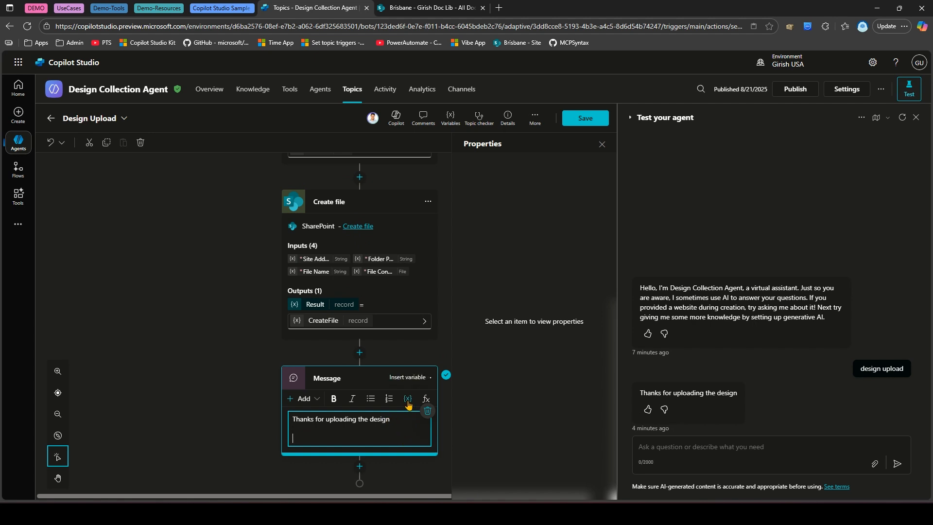
left_click(383, 377)
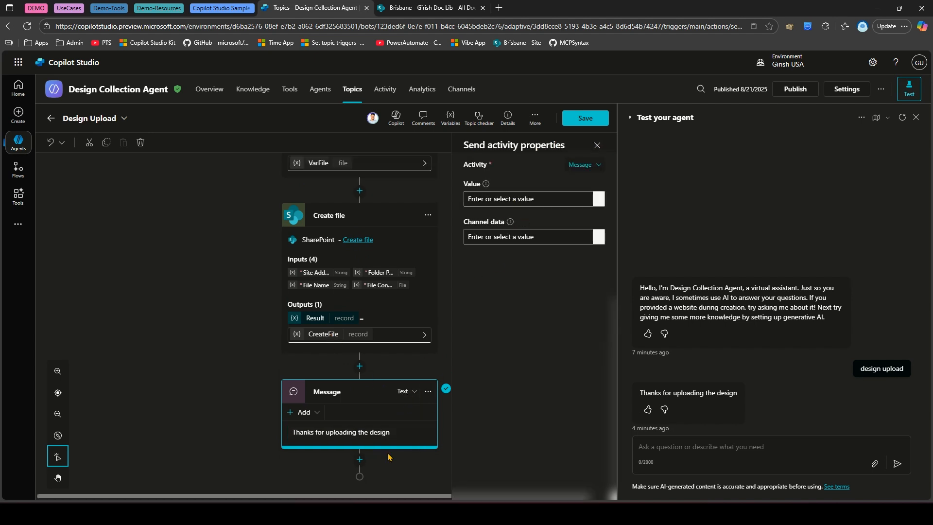
left_click(353, 432)
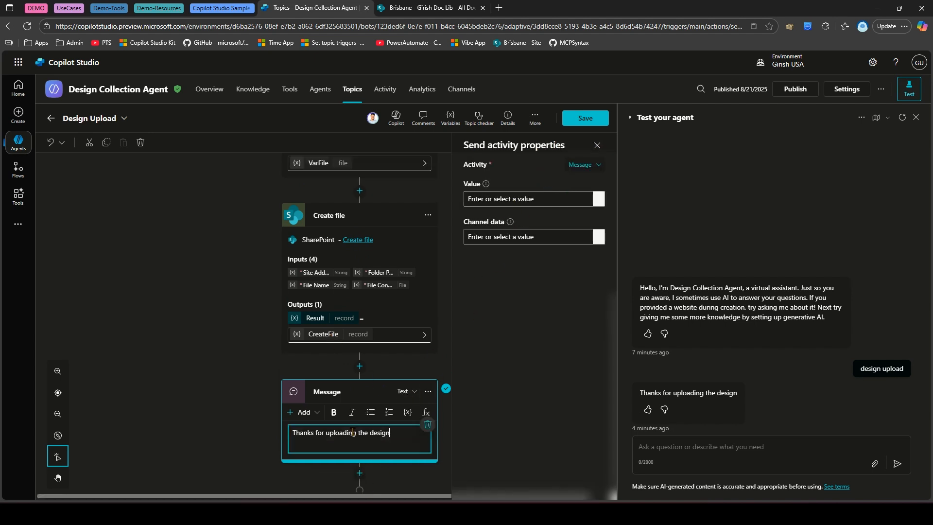
left_click(408, 412)
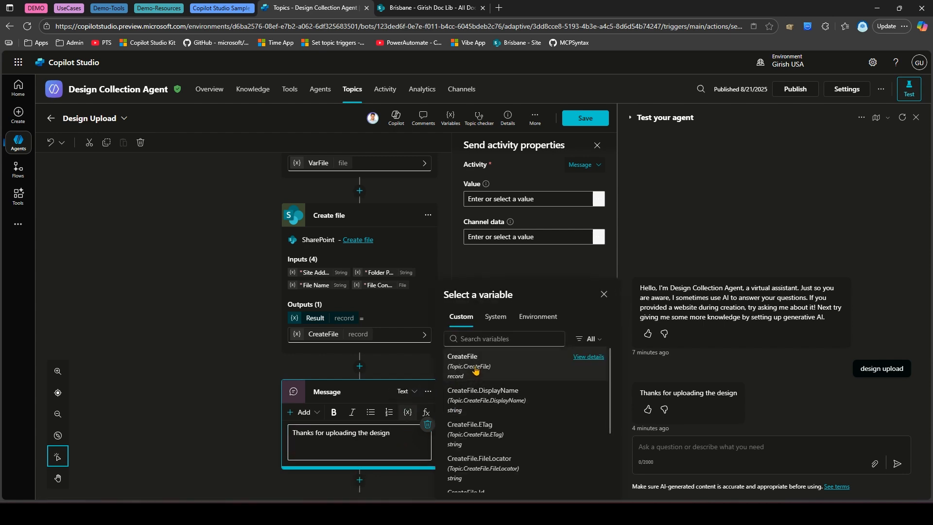
left_click(485, 404)
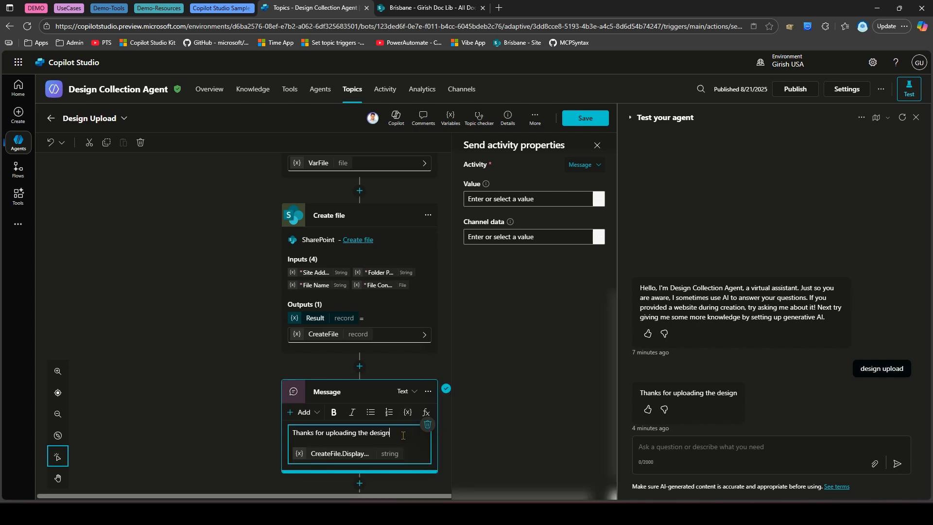
key("Return")
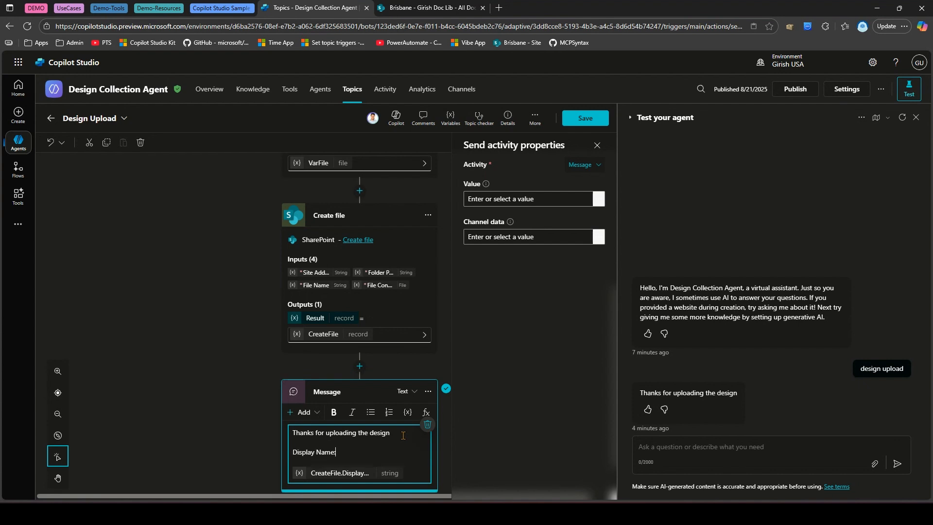
key("Delete")
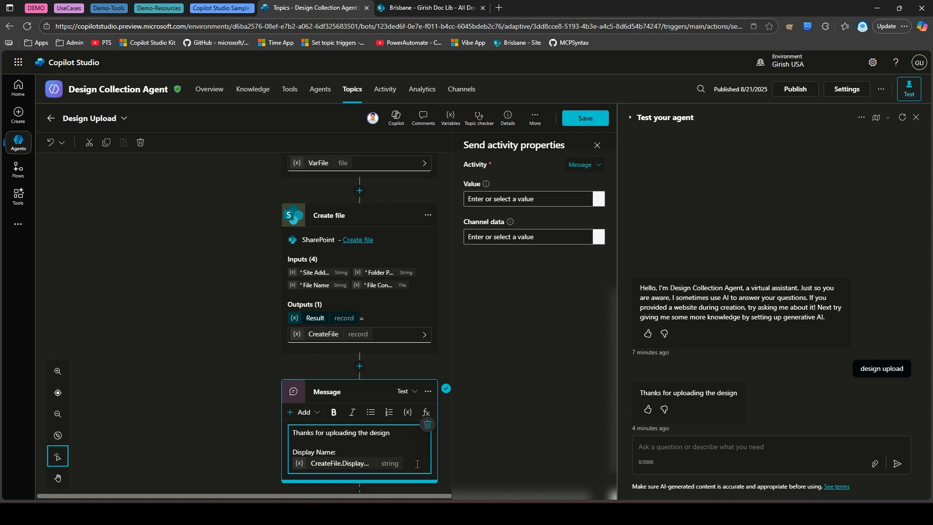
- Add the label "File Size" followed by the CreateFile.Size variable below the display name in the Message node
key("Return")
key("Return")
key("Return")
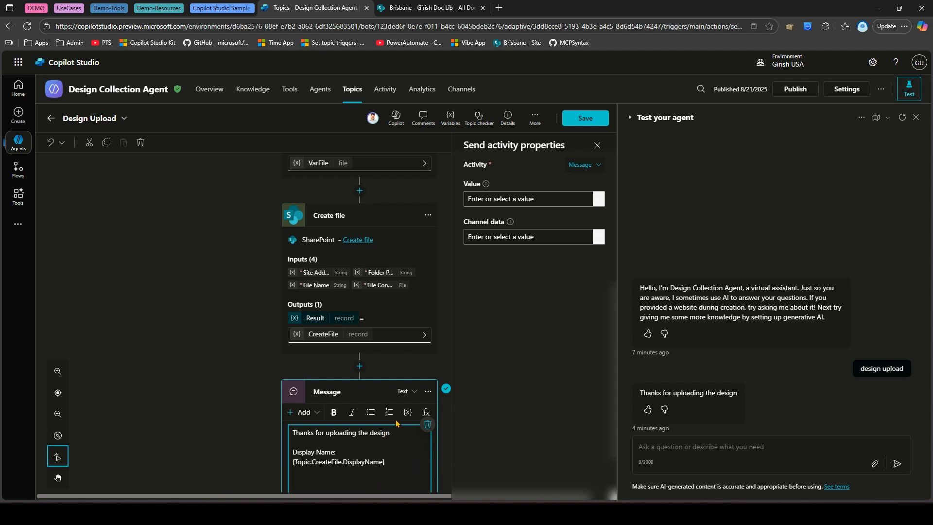
left_click(408, 413)
scroll(505, 399, "down", 2)
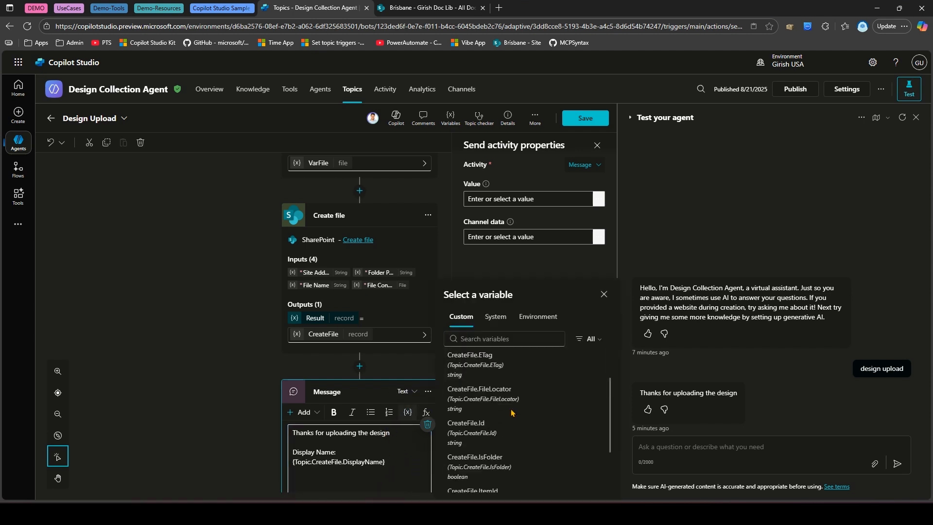
scroll(510, 413, "down", 2)
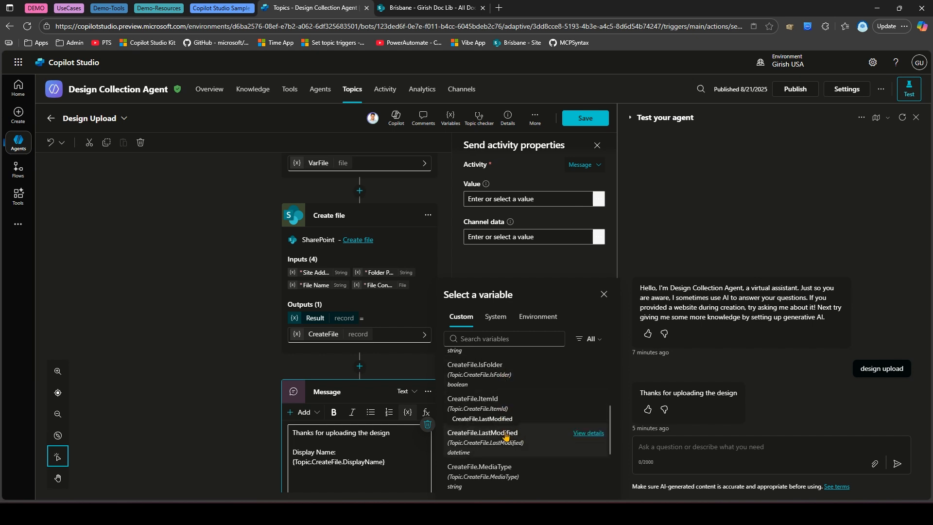
scroll(510, 432, "down", 2)
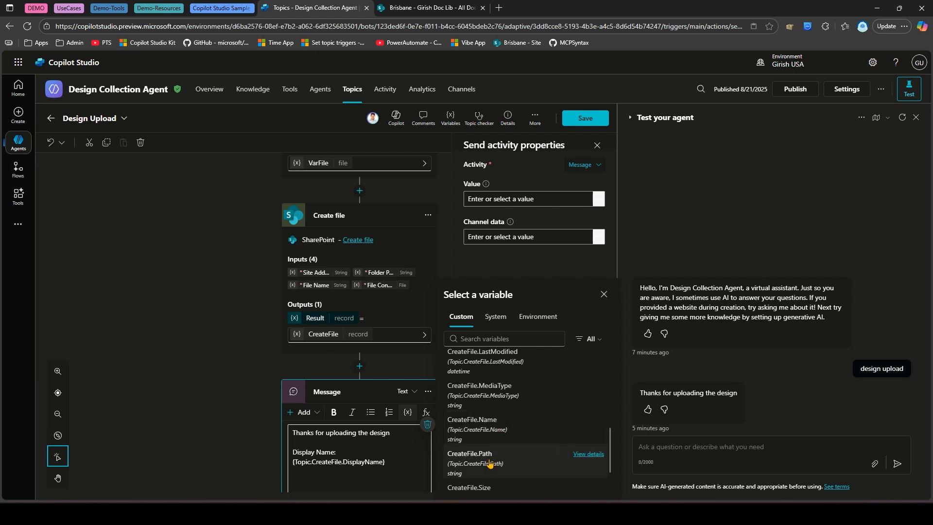
scroll(492, 463, "down", 1)
left_click(484, 438)
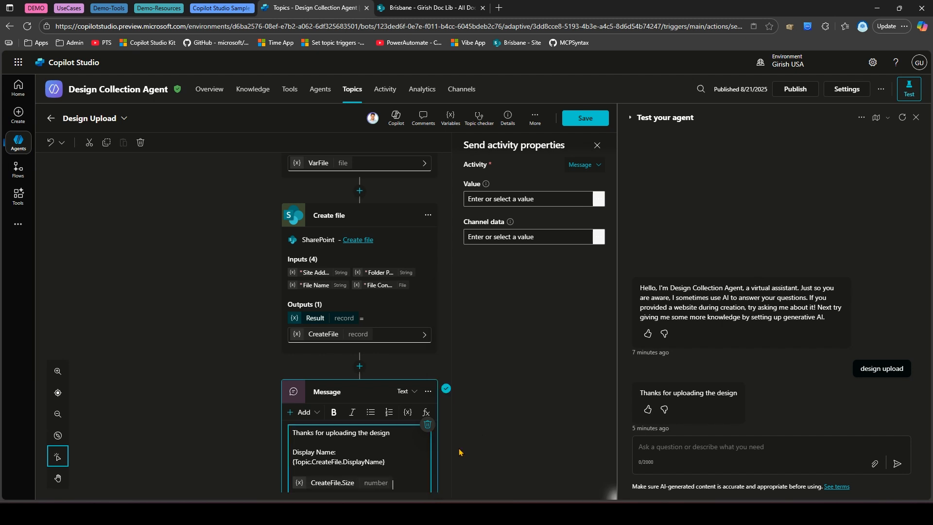
key("Return")
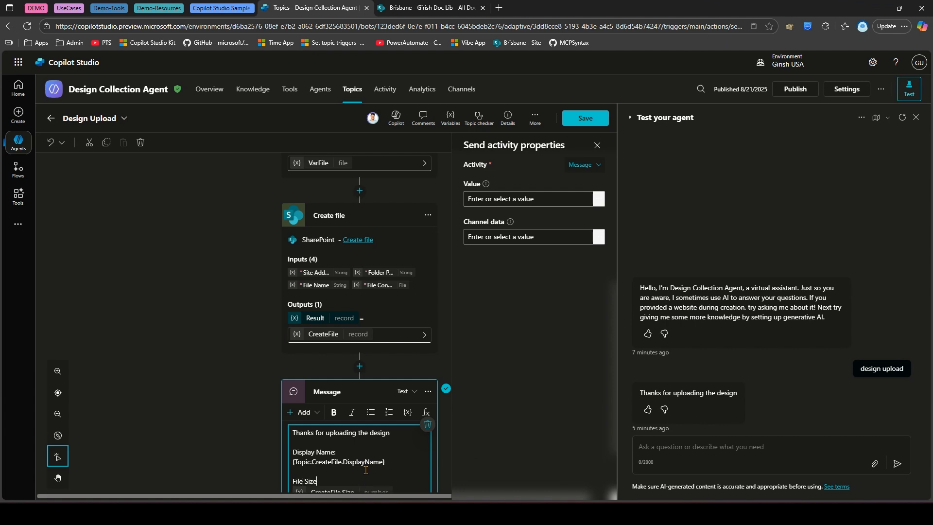
type("File Size")
left_click(409, 413)
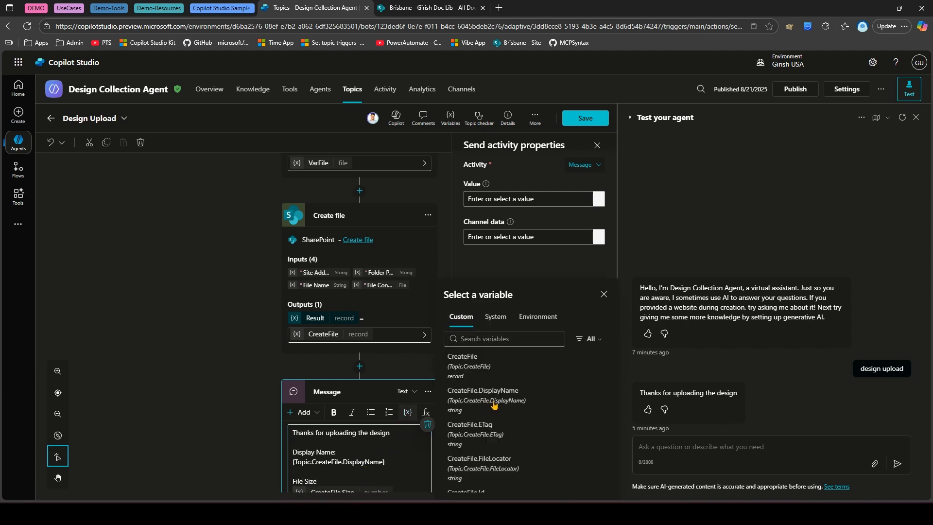
scroll(501, 427, "down", 3)
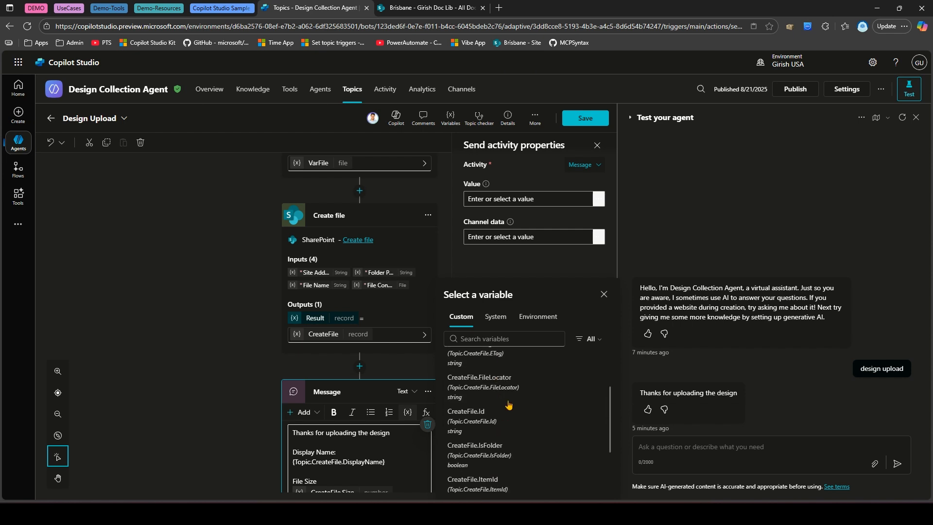
scroll(498, 451, "down", 3)
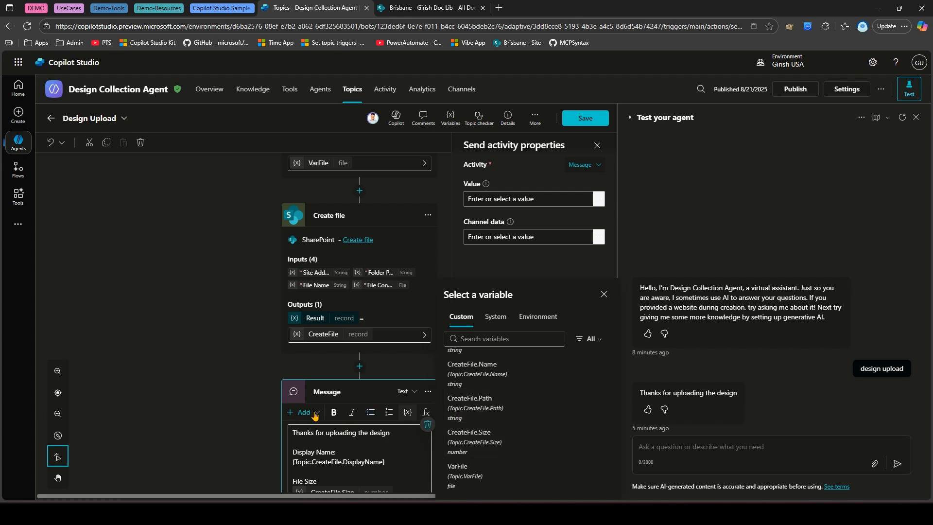
left_click(316, 445)
scroll(352, 452, "down", 2)
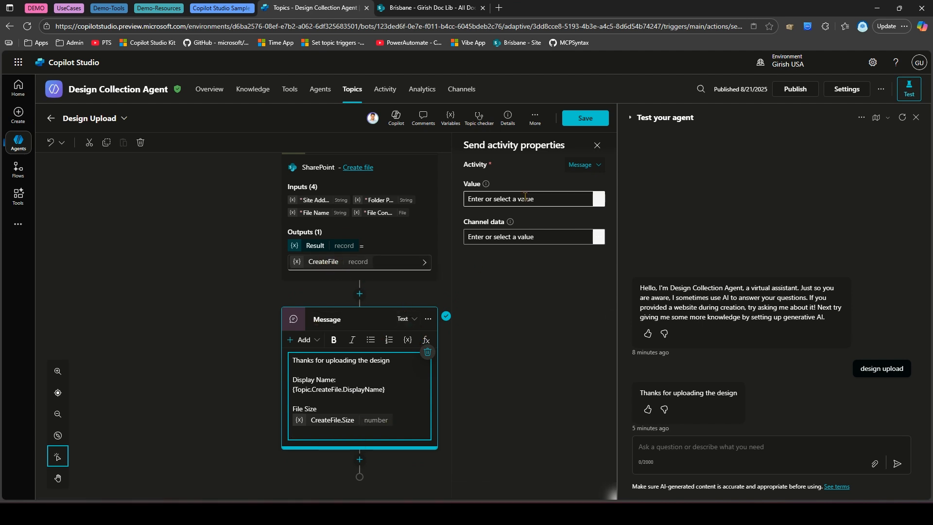
- Save the Design Upload topic and start a new test conversation with the message "design upload"
left_click(593, 123)
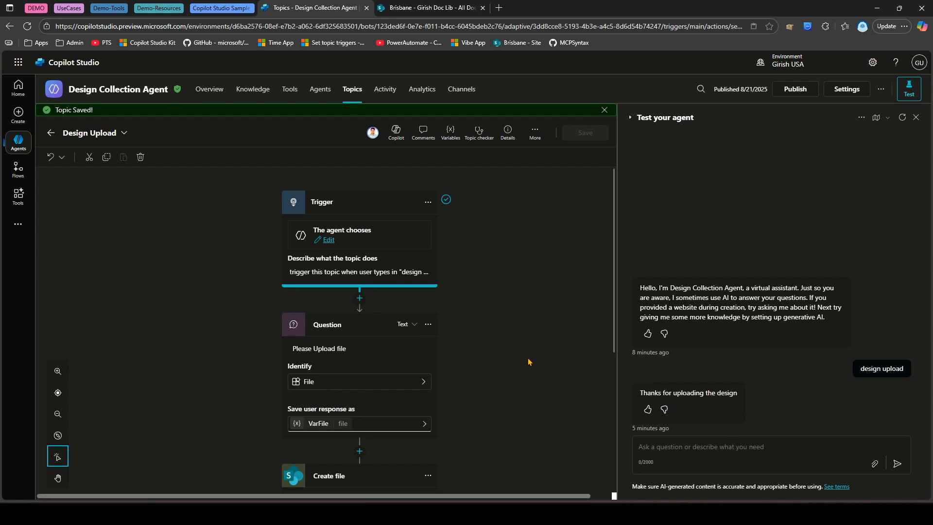
left_click(903, 118)
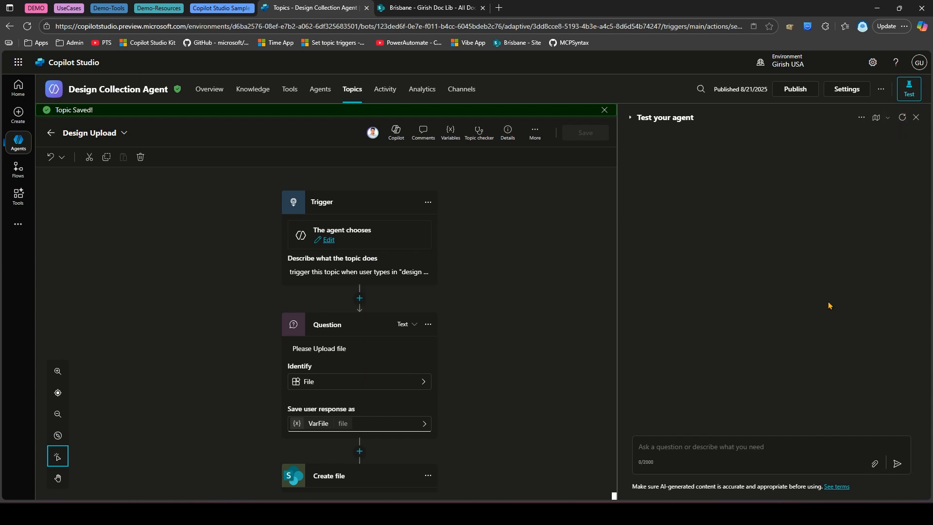
left_click(765, 445)
type("de")
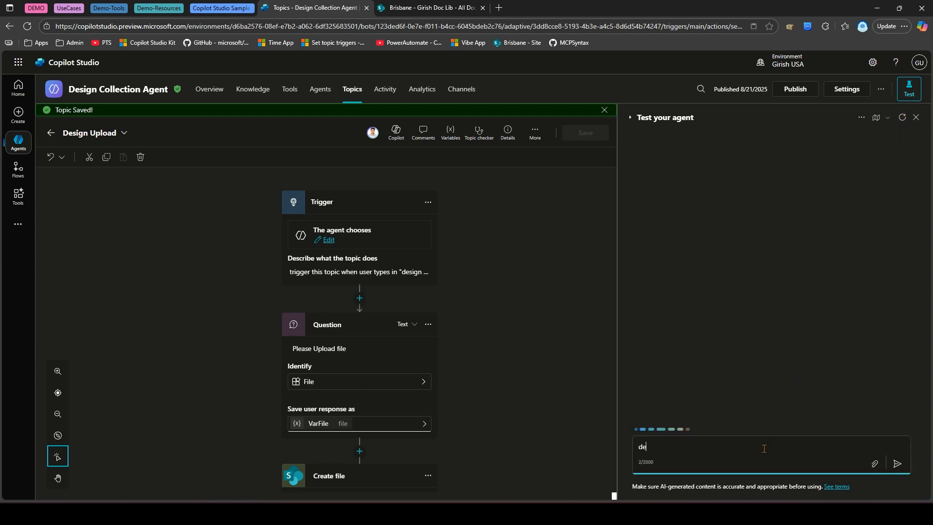
type("sign upload")
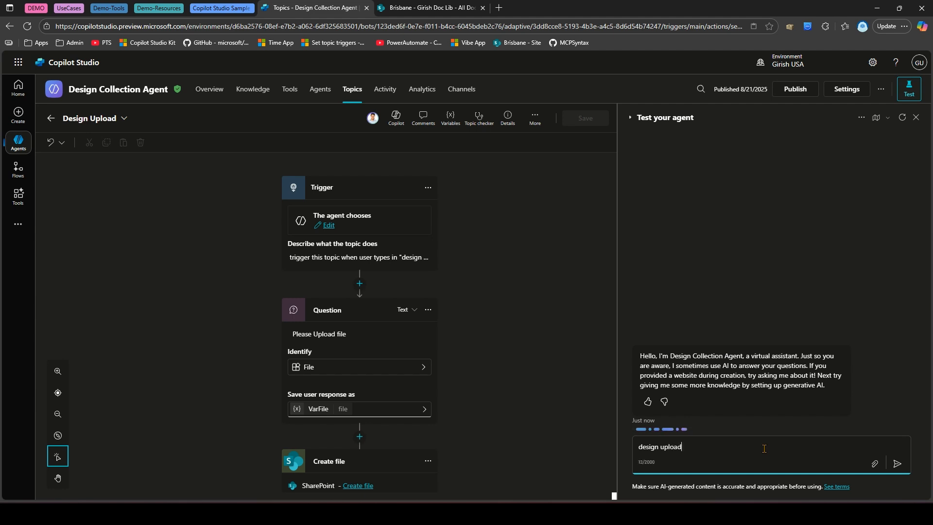
key("Return")
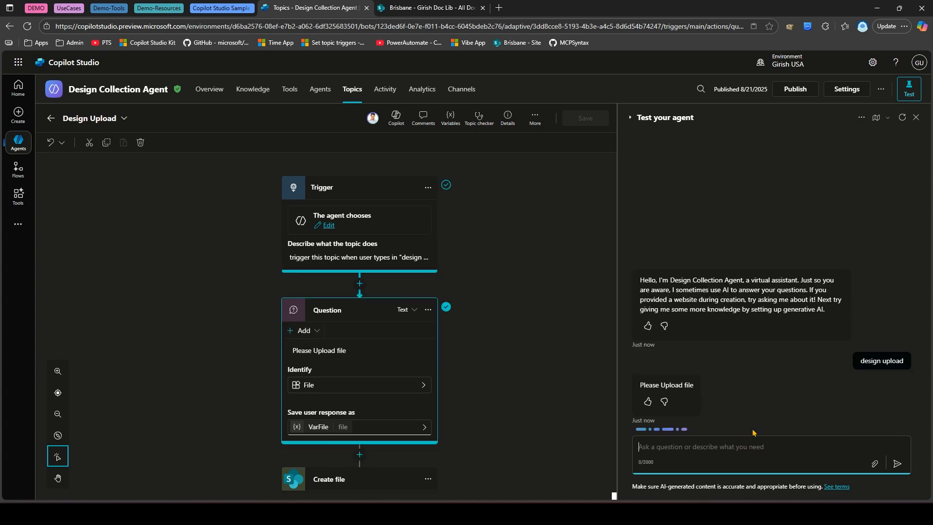
- Attach the Design - Alpha image from the Downloads folder to the test chat and send it
left_click(875, 463)
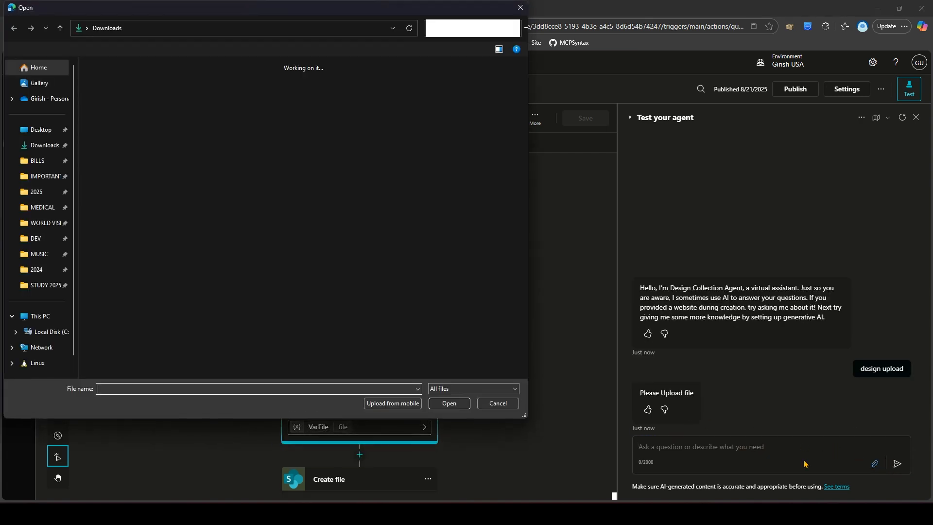
scroll(146, 218, "down", 5)
left_click(126, 226)
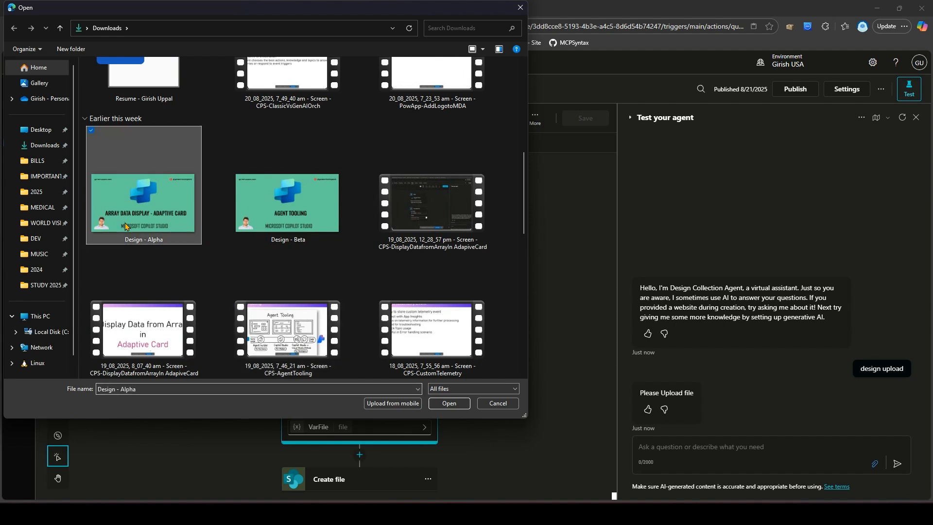
left_click(447, 405)
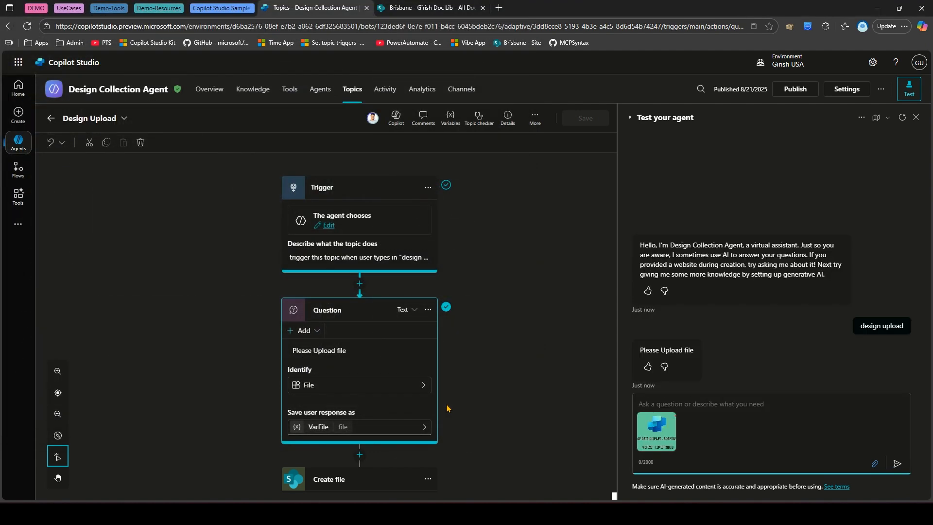
left_click(897, 464)
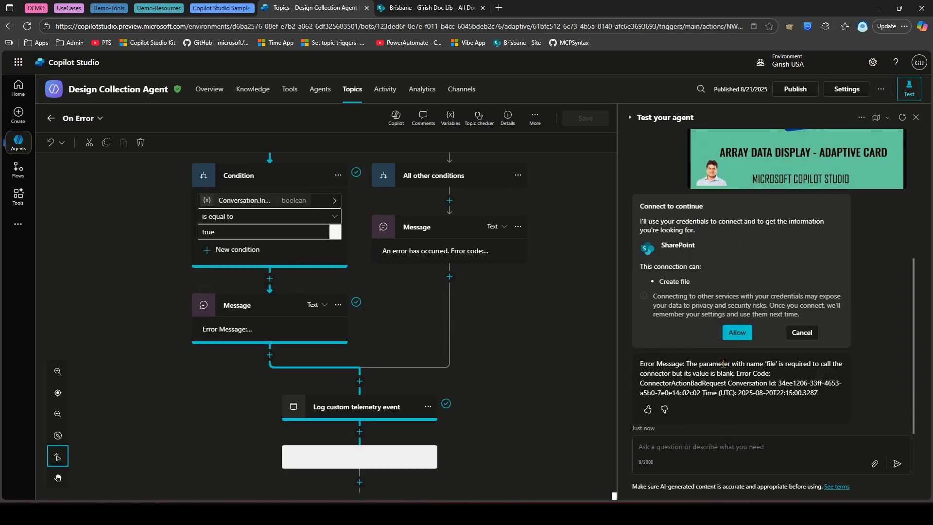
- Read the error message in the test chat and reopen the Design Upload topic's Create file inputs to check the File Content formula
left_click_drag(722, 363, 800, 373)
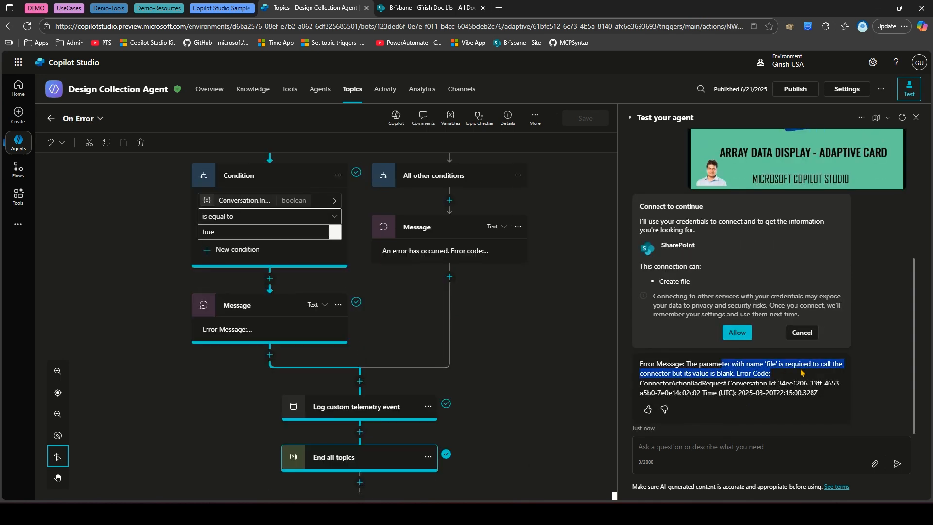
left_click(729, 373)
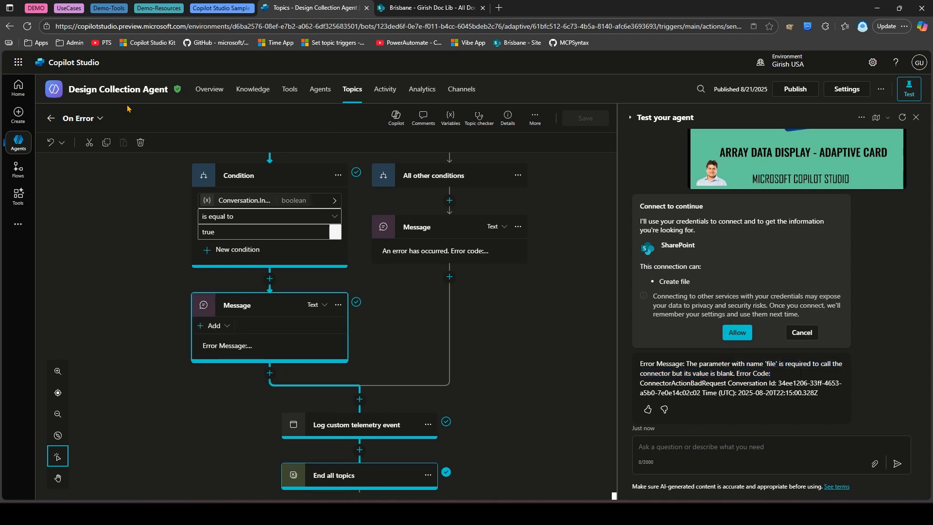
left_click(101, 118)
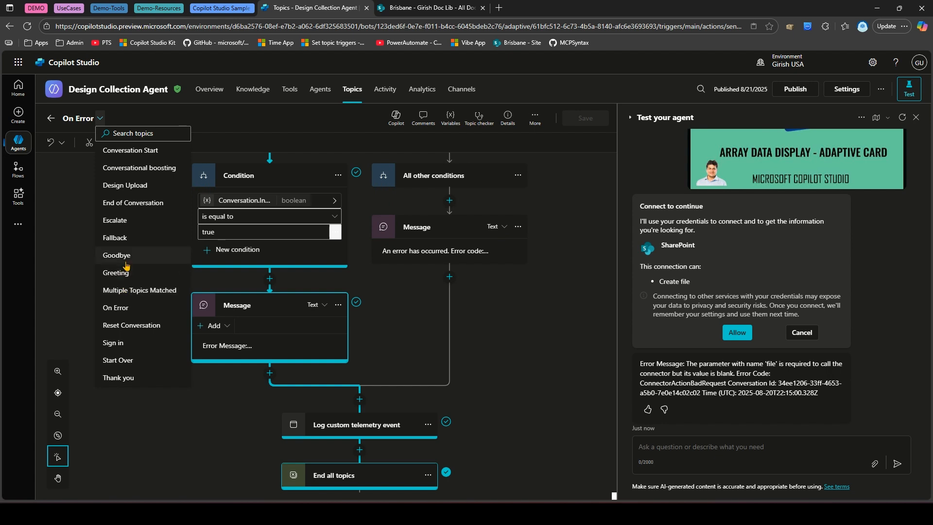
left_click(125, 189)
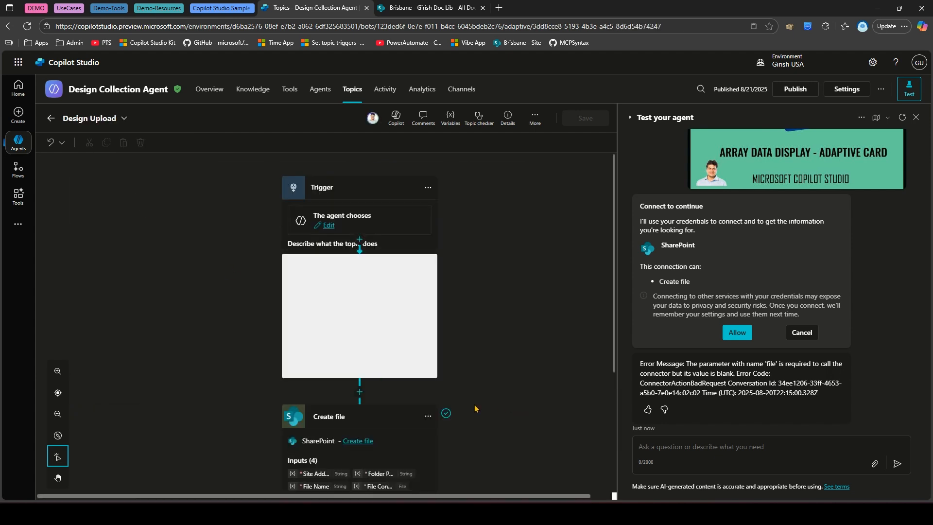
scroll(354, 435, "down", 3)
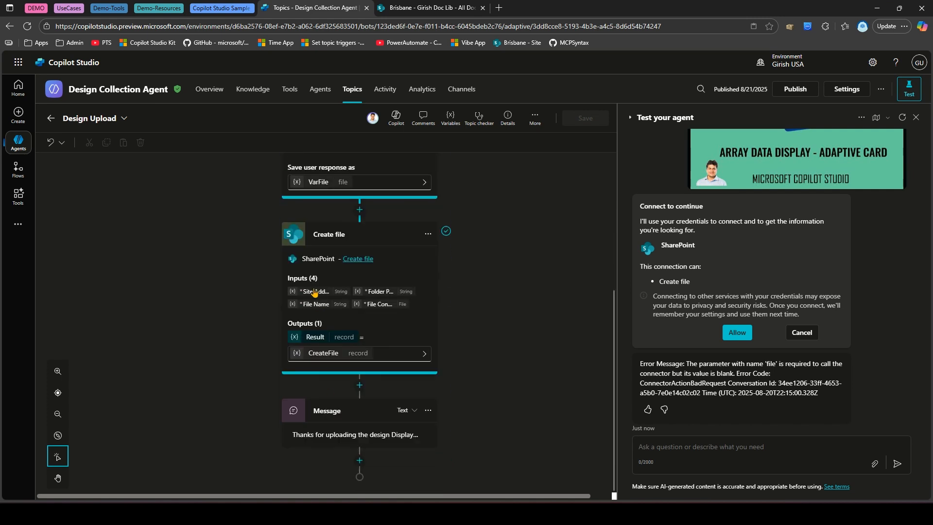
left_click(312, 294)
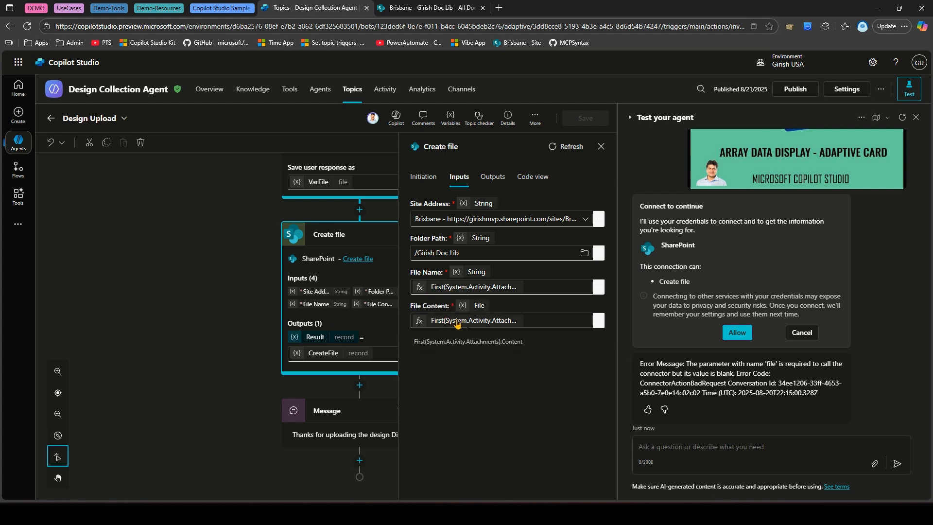
- Restart the test conversation and trigger the topic again with "design upload"
left_click(903, 119)
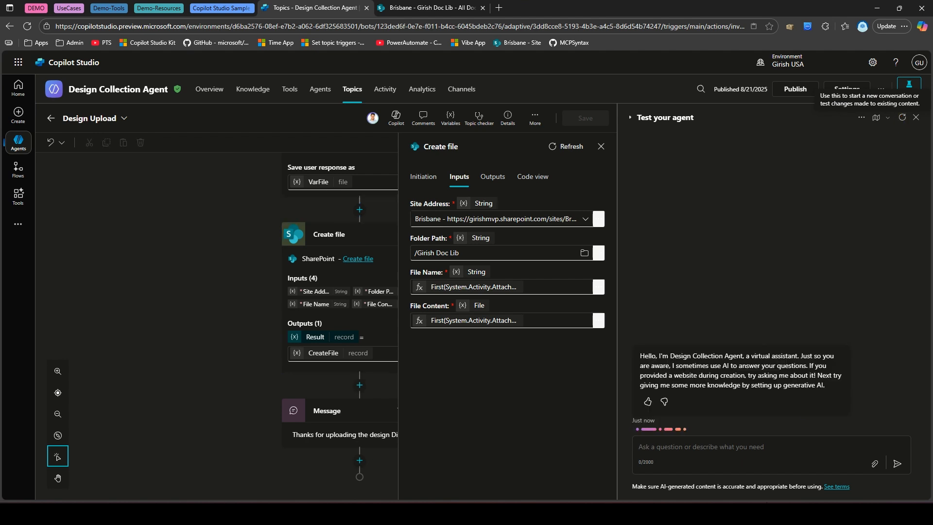
left_click(761, 456)
type("desig")
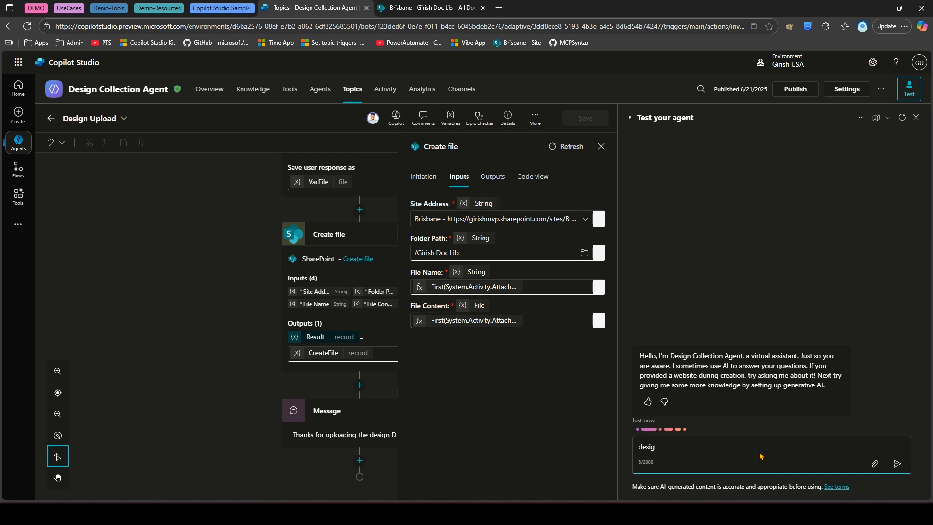
type("n upload")
key("Return")
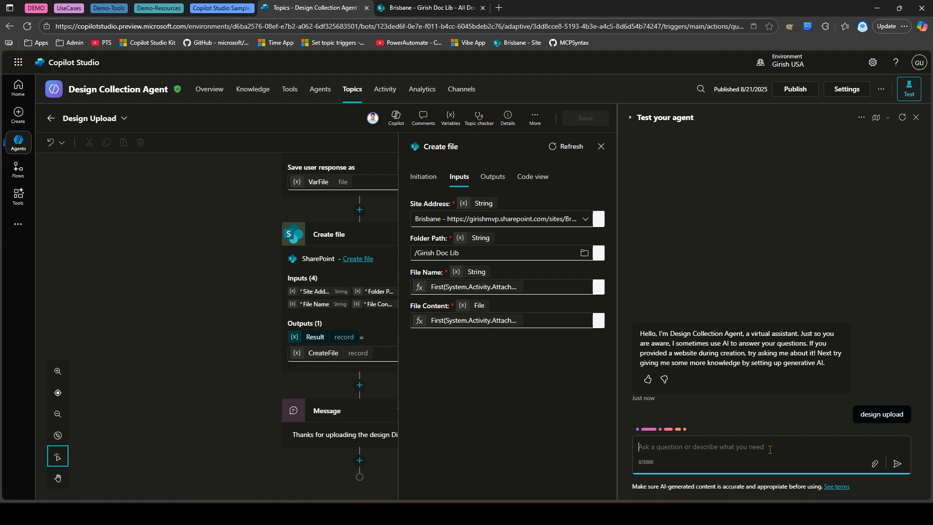
- Answer the file request in the restarted test by uploading Design - Alpha from Downloads
left_click(876, 467)
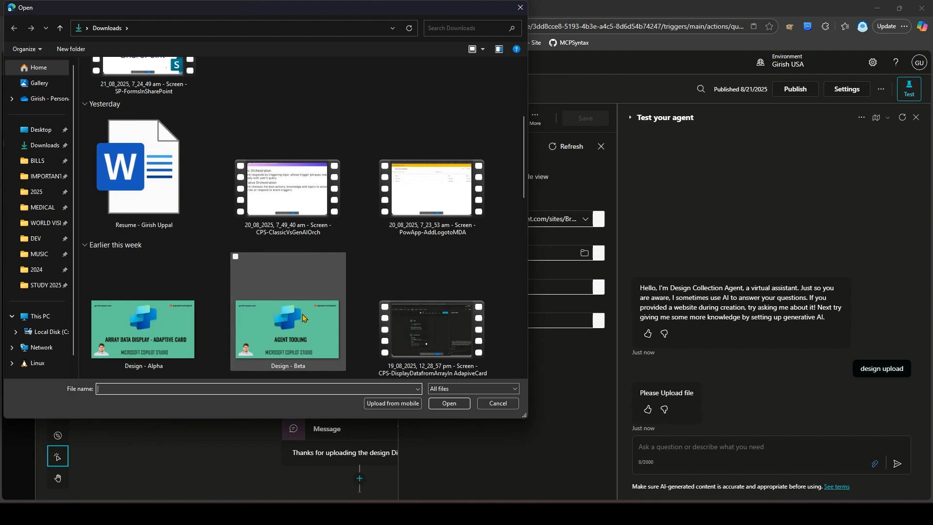
left_click(143, 329)
left_click(454, 403)
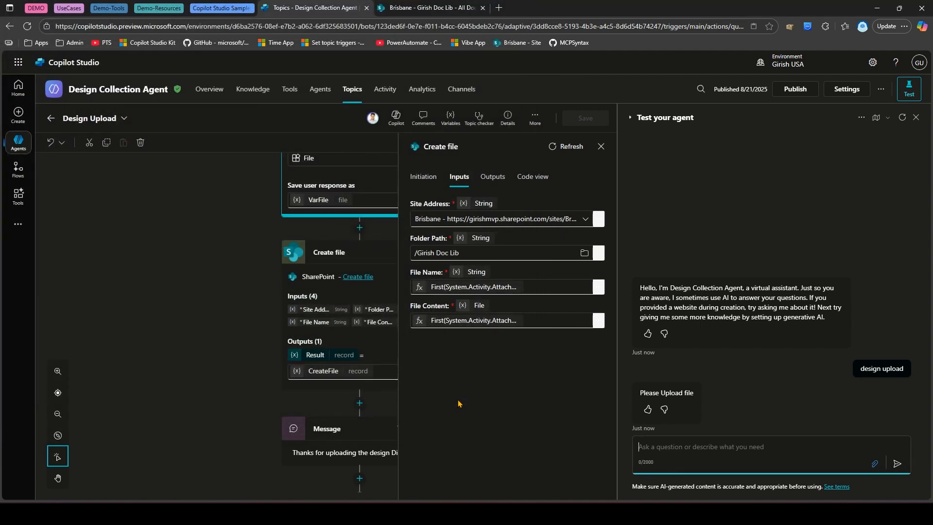
left_click(898, 464)
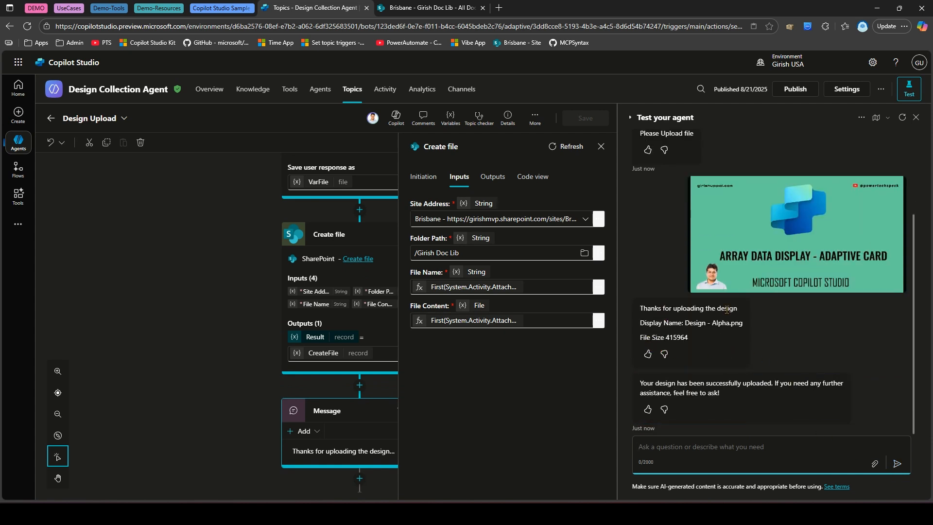
- Check the file size in the agent's reply and look for the uploaded file in the Brisbane SharePoint document library, returning to Copilot Studio
left_click_drag(669, 338, 695, 339)
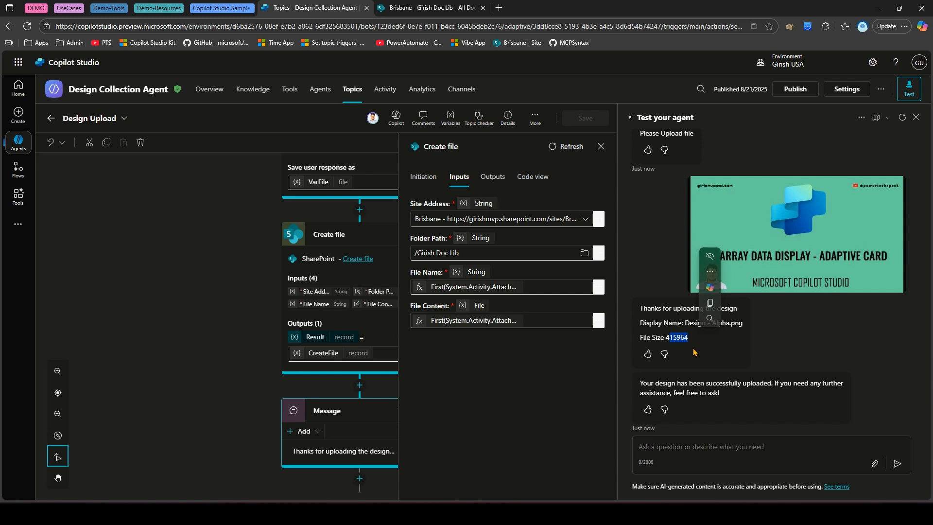
left_click(419, 8)
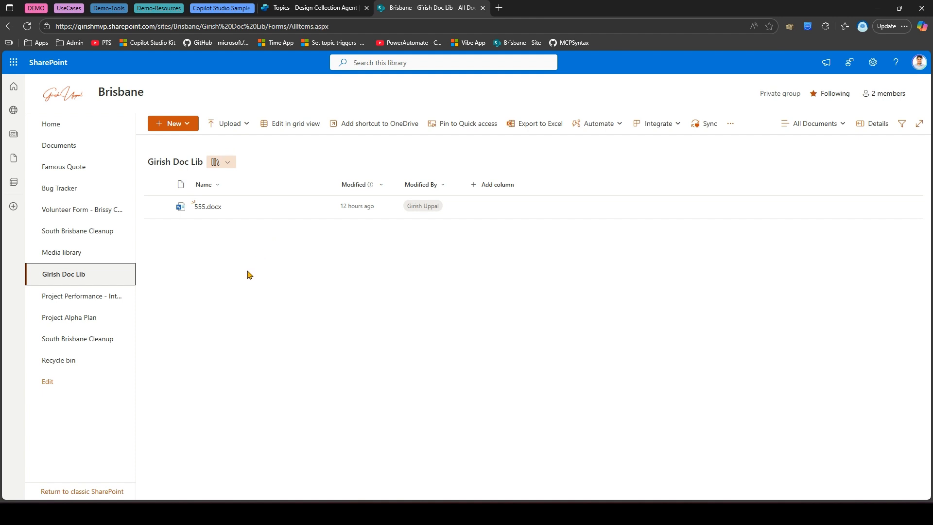
left_click(93, 279)
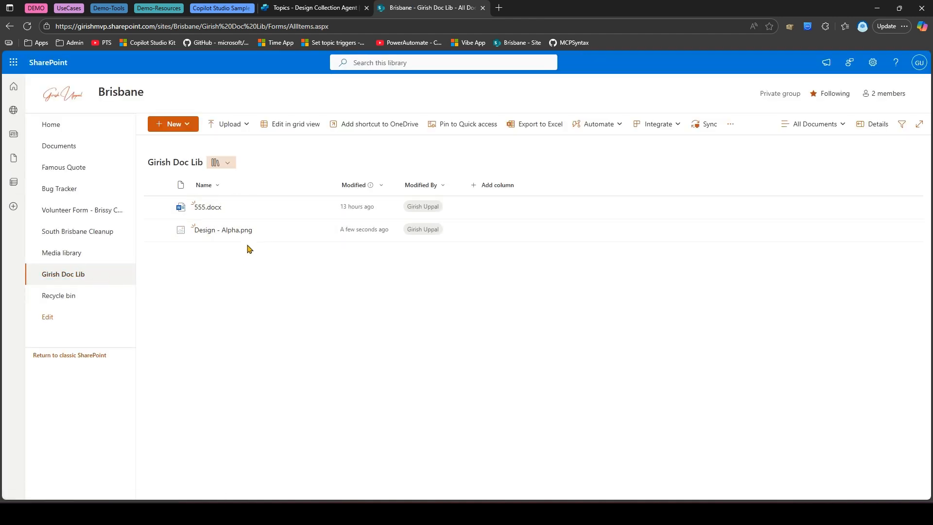
left_click(359, 7)
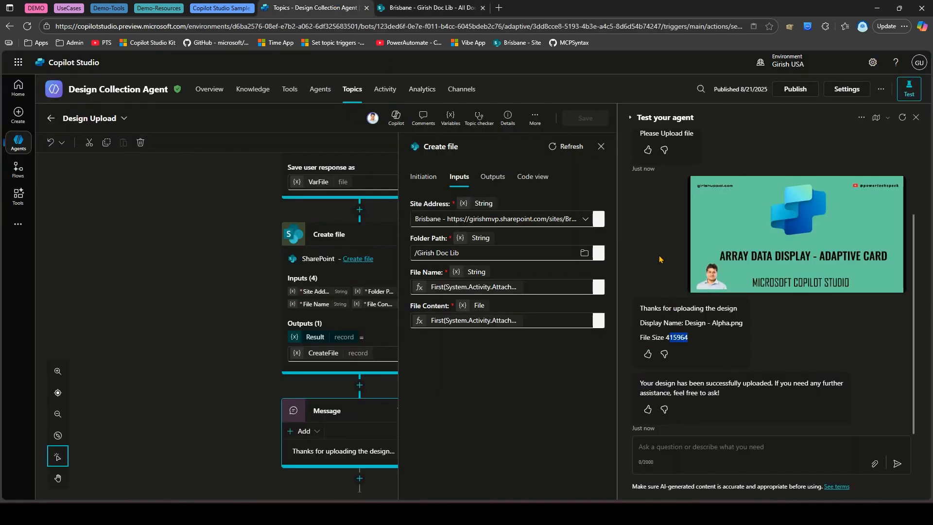
- Trigger the Design Upload topic again in the same test conversation by sending "design upload"
left_click(873, 467)
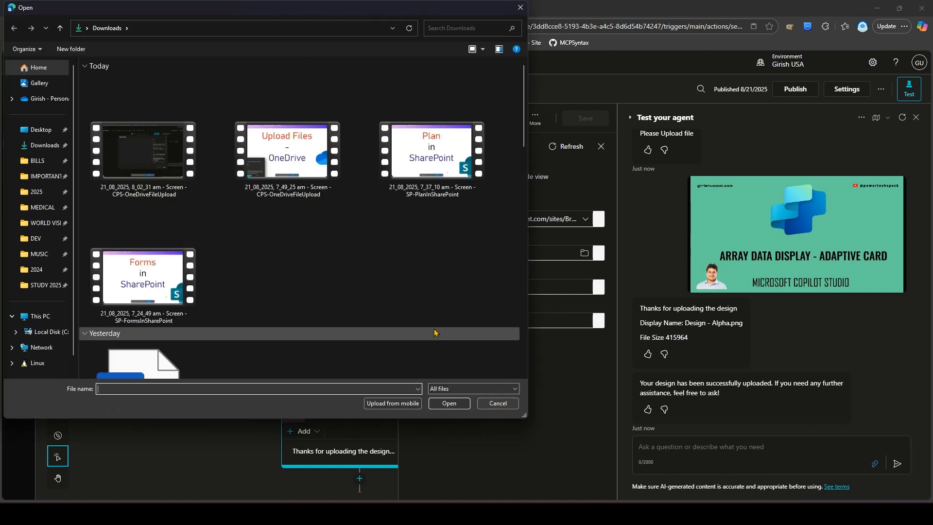
left_click(498, 405)
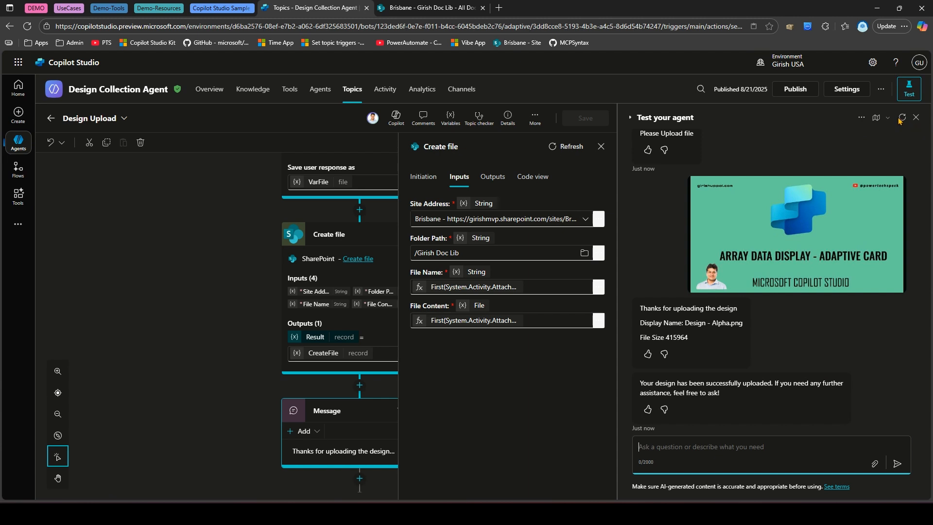
type("design upload")
key("Return")
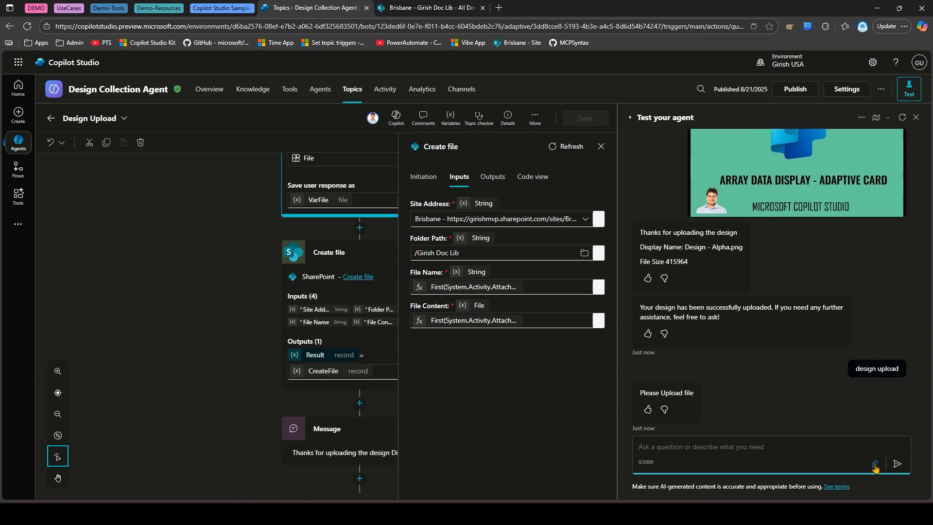
- Answer the agent's file request by uploading Design - Beta from the Downloads folder
left_click(875, 466)
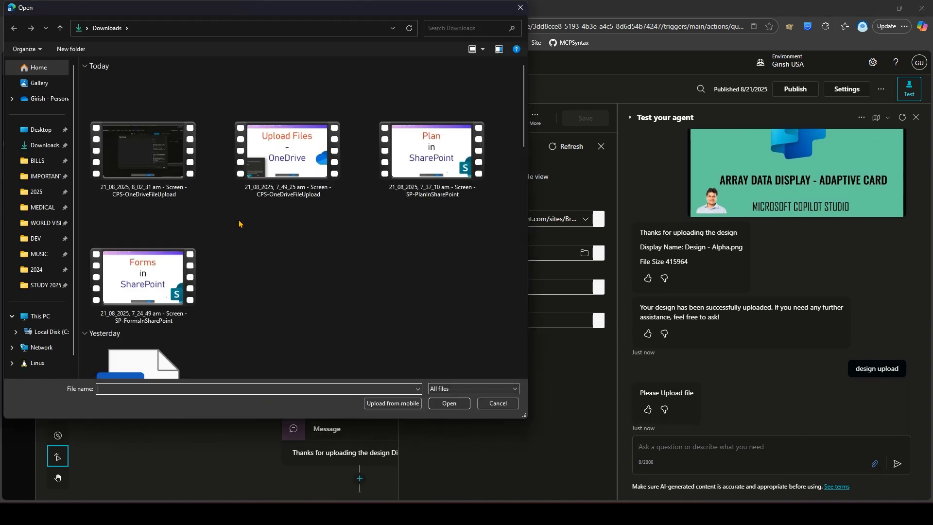
scroll(259, 234, "down", 5)
left_click(259, 234)
left_click(449, 403)
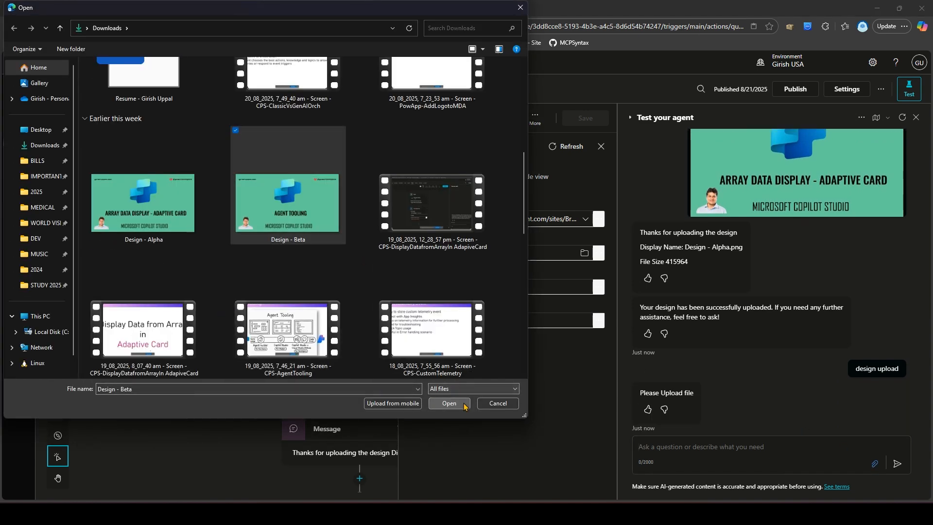
left_click(897, 463)
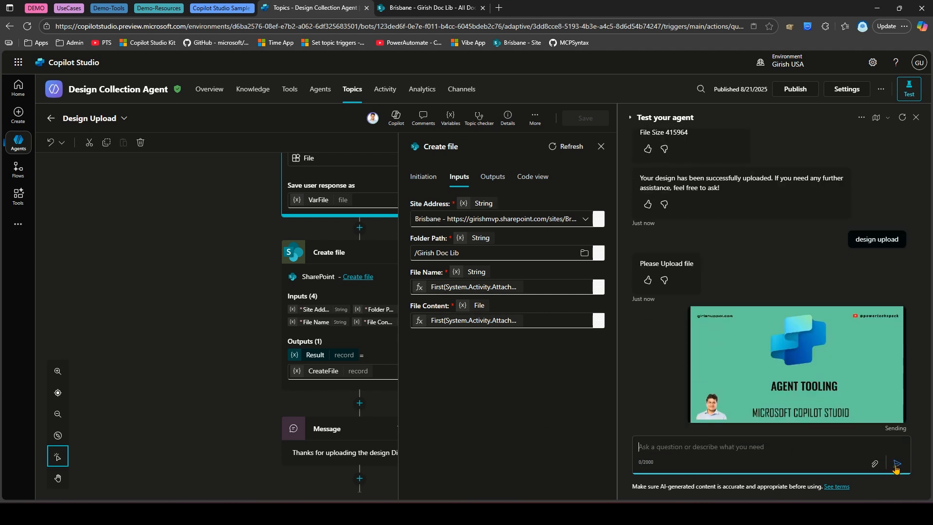
- Reload the Brisbane SharePoint document library to look for the Design - Beta file, and return to Copilot Studio
left_click(415, 8)
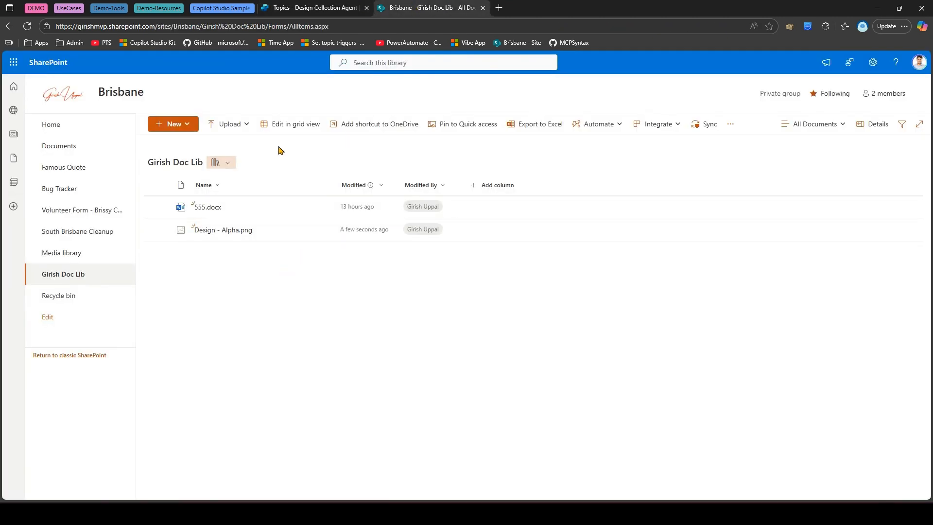
left_click(27, 26)
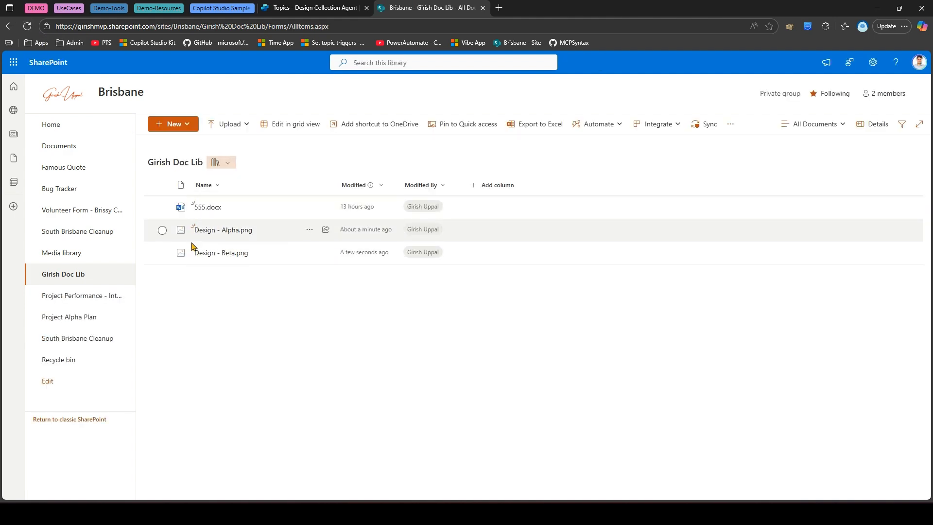
left_click(300, 7)
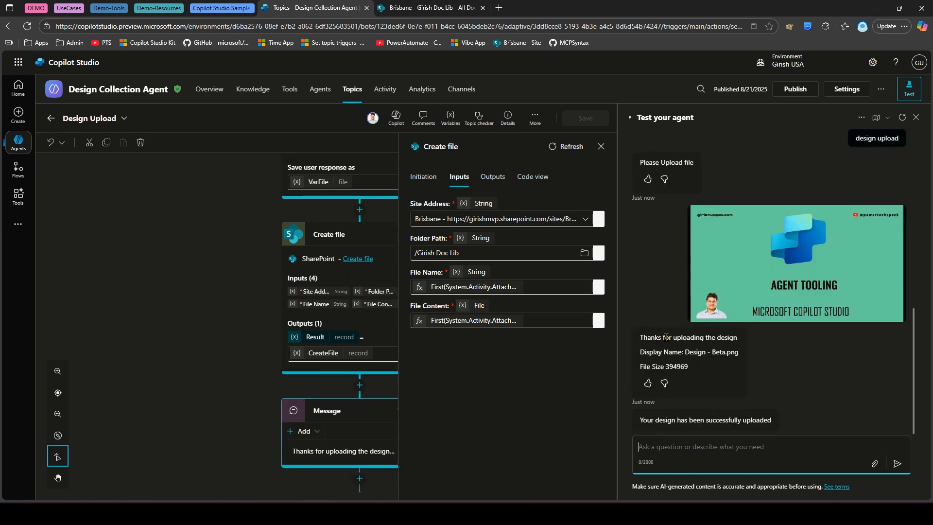
- Check the display name and file size in the agent's reply to the Design - Beta upload
left_click_drag(664, 324, 726, 323)
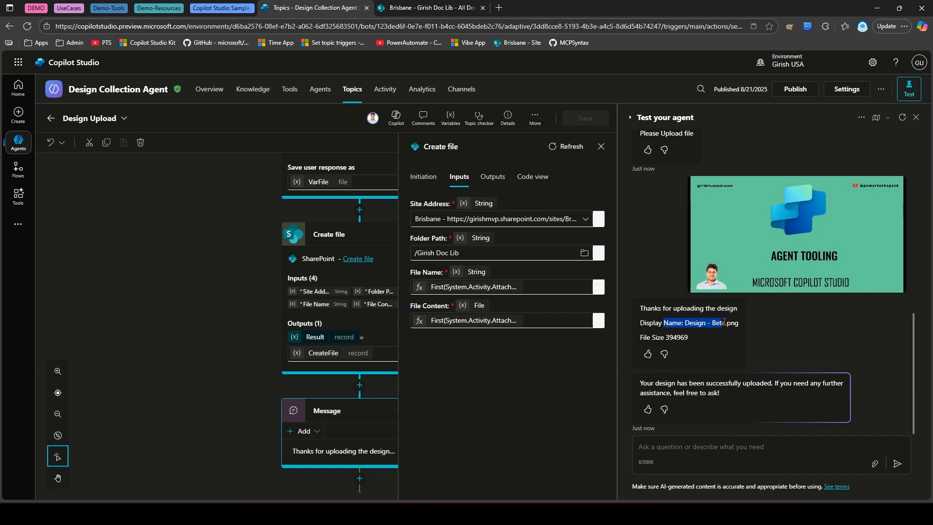
left_click(664, 336)
left_click_drag(652, 337, 688, 337)
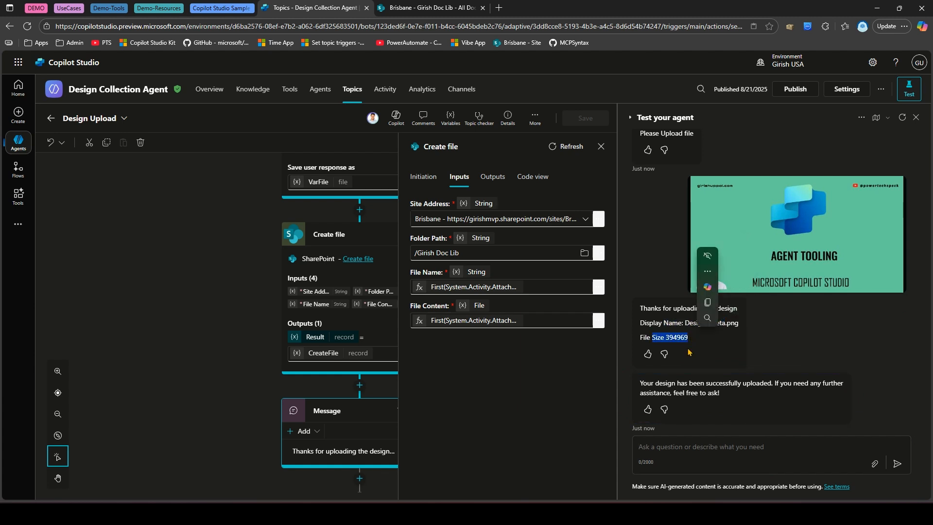